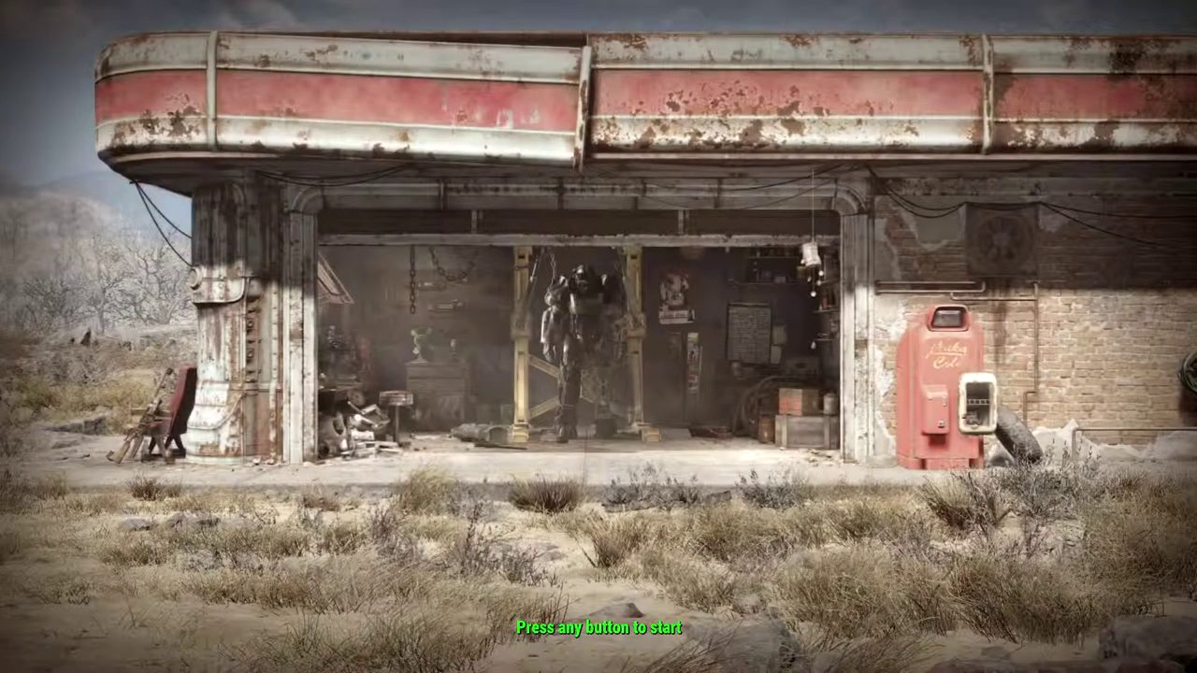
Load the 5h 28m Weston Water Treatment Plant save from the main menu
{"action": "left_click", "coordinate": [372, 153]}
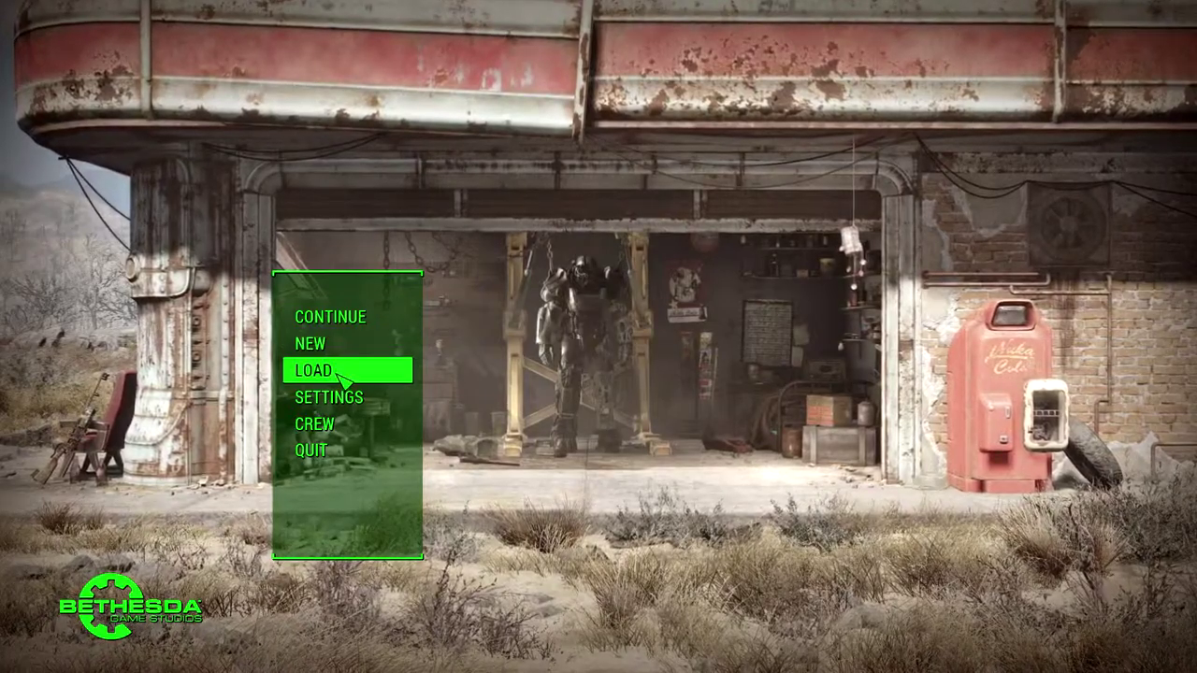
{"action": "left_click", "coordinate": [347, 370]}
{"action": "scroll", "coordinate": [496, 489], "scroll_direction": "down", "scroll_amount": 3}
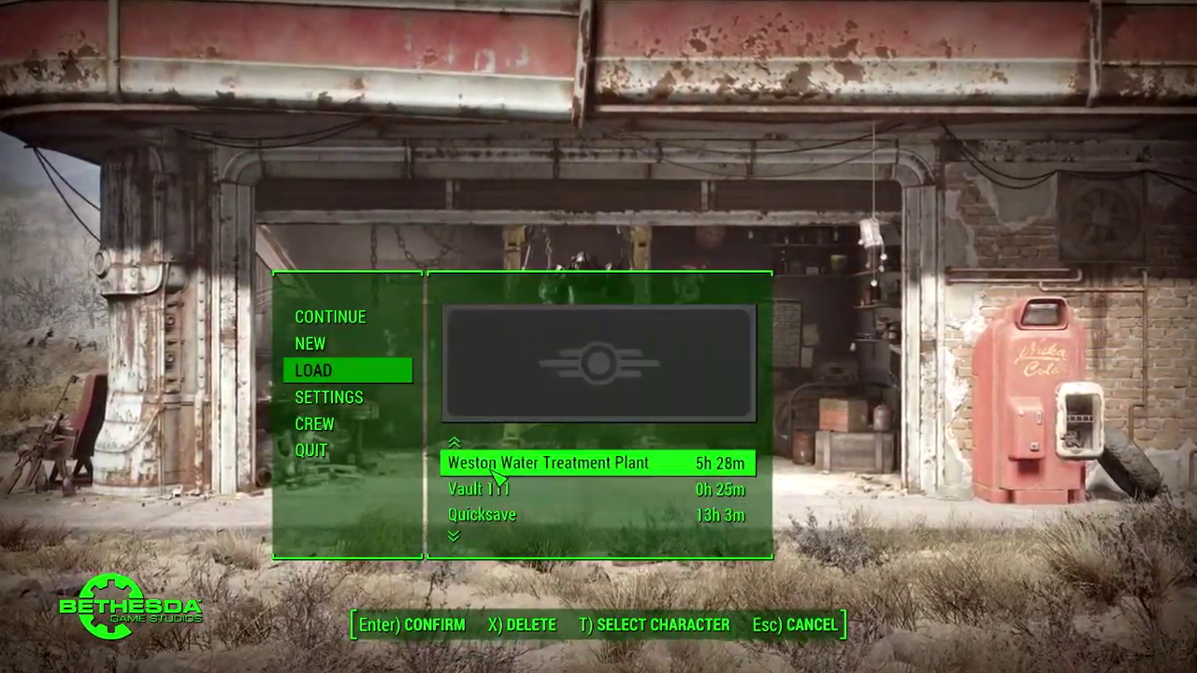
{"action": "left_click", "coordinate": [496, 463]}
{"action": "key", "text": "Return"}
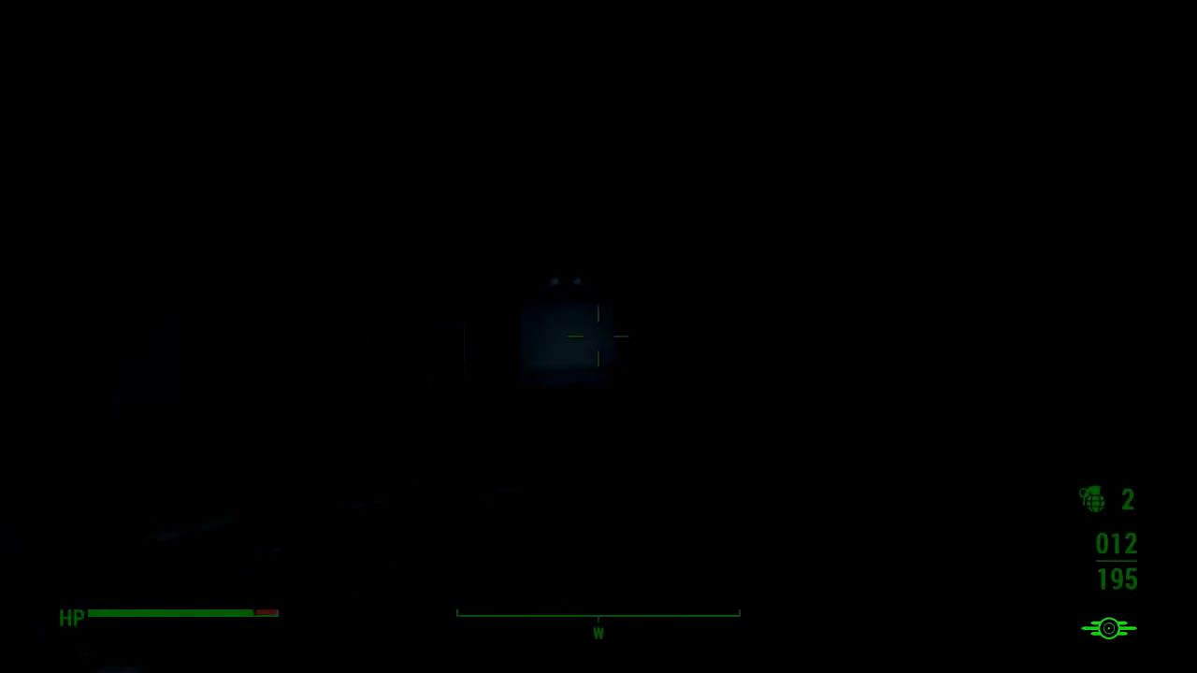
Walk to the front office terminal, open its Office Supply Order and media event memo entries, and exit the terminal
{"action": "key", "text": "w"}
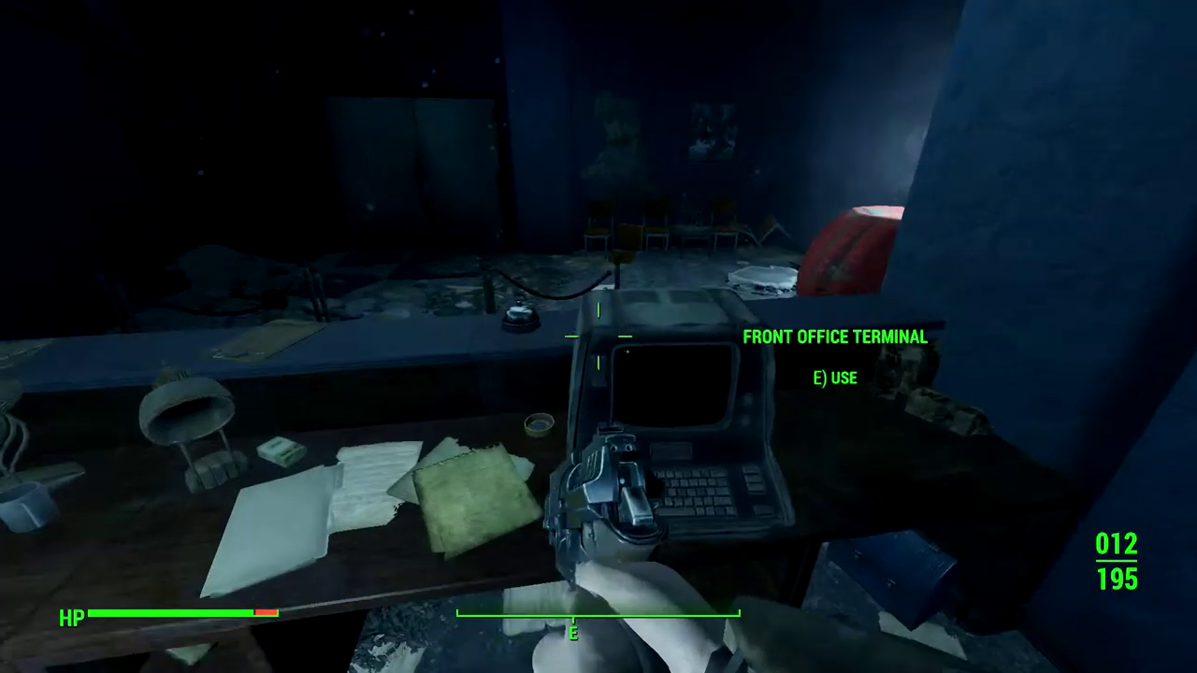
{"action": "key", "text": "e"}
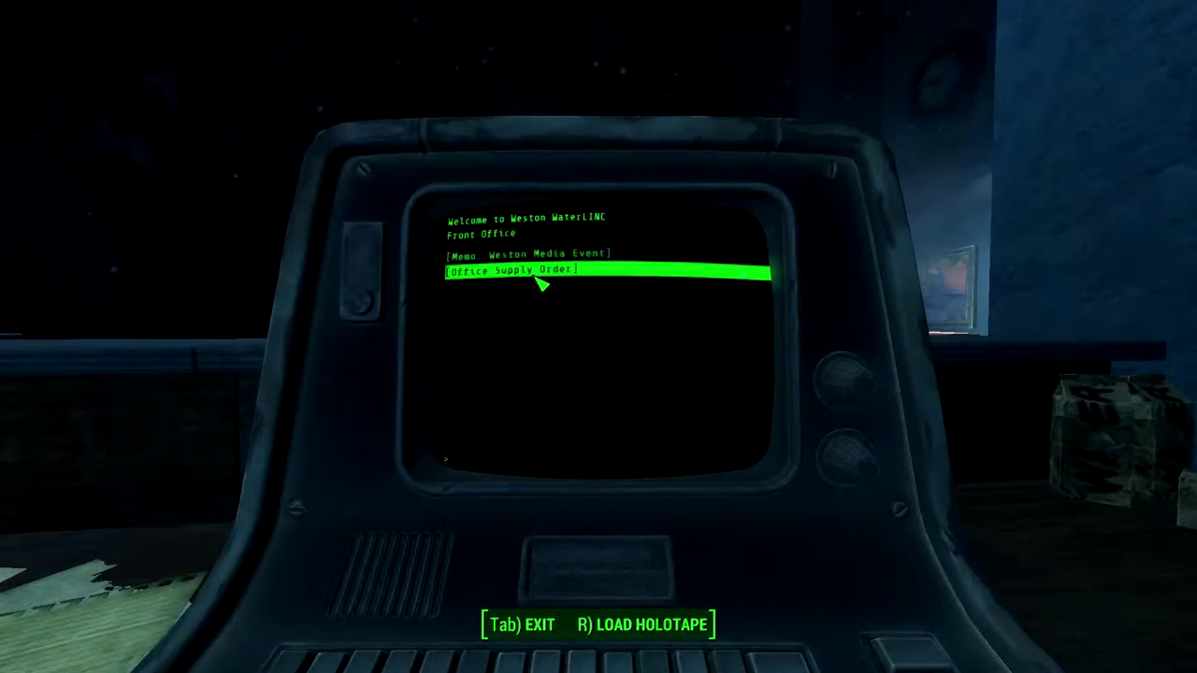
{"action": "left_click", "coordinate": [539, 270]}
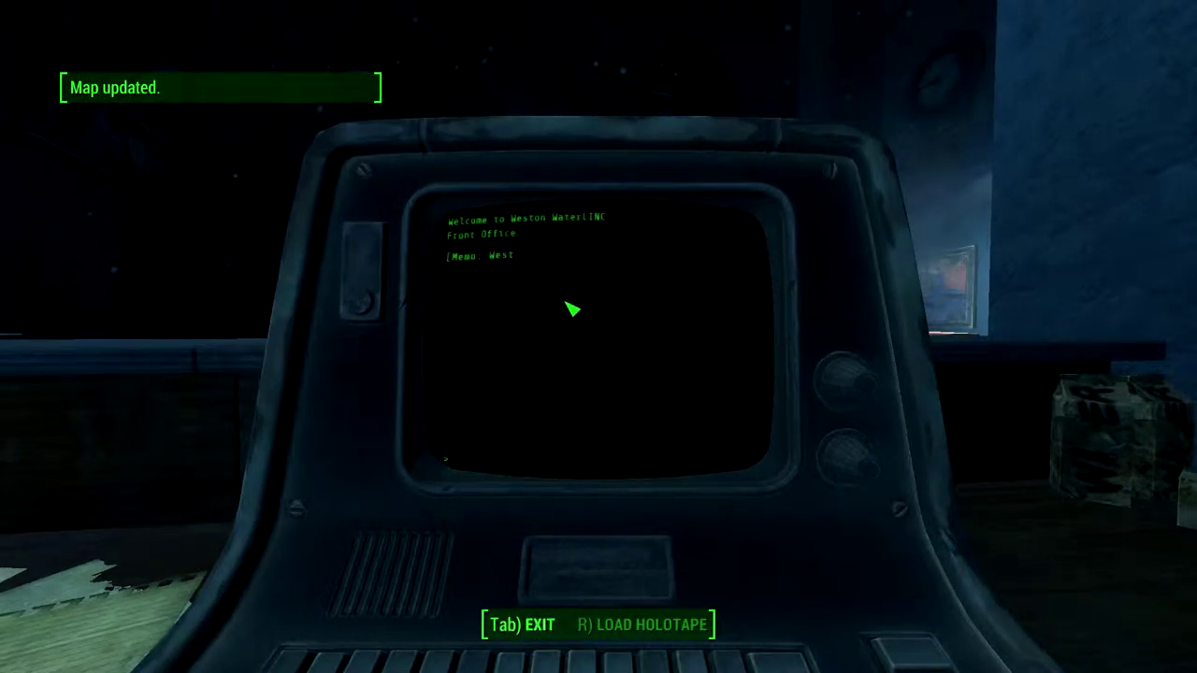
{"action": "key", "text": "Tab"}
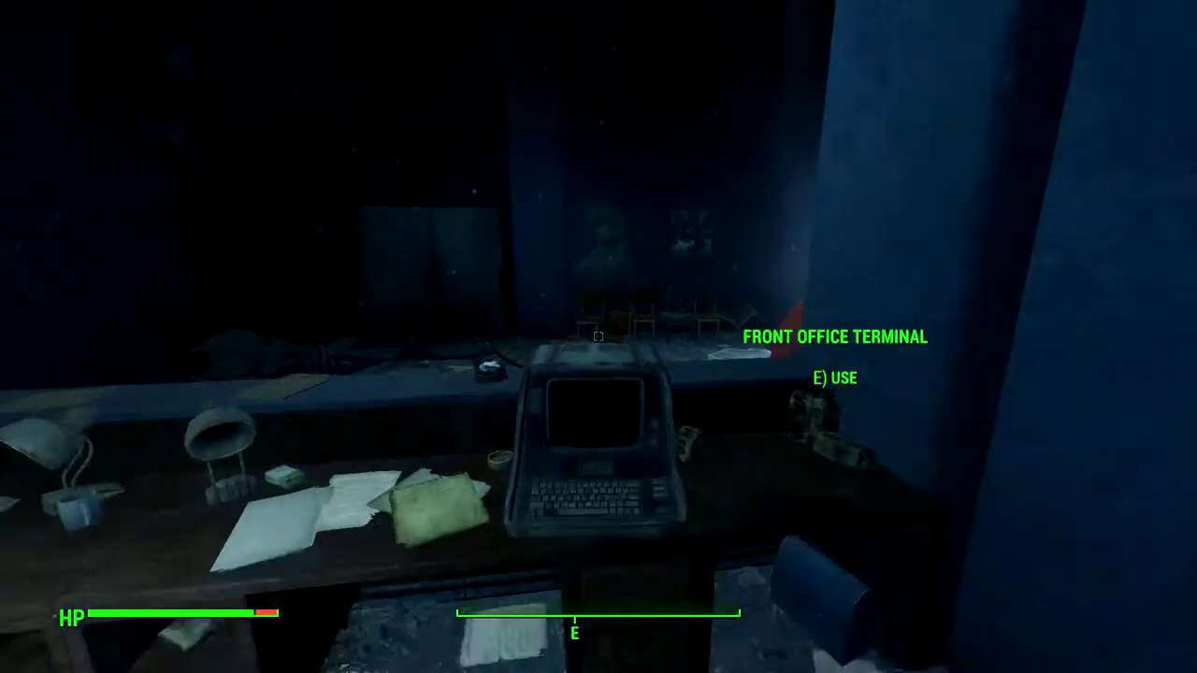
{"action": "key", "text": "e"}
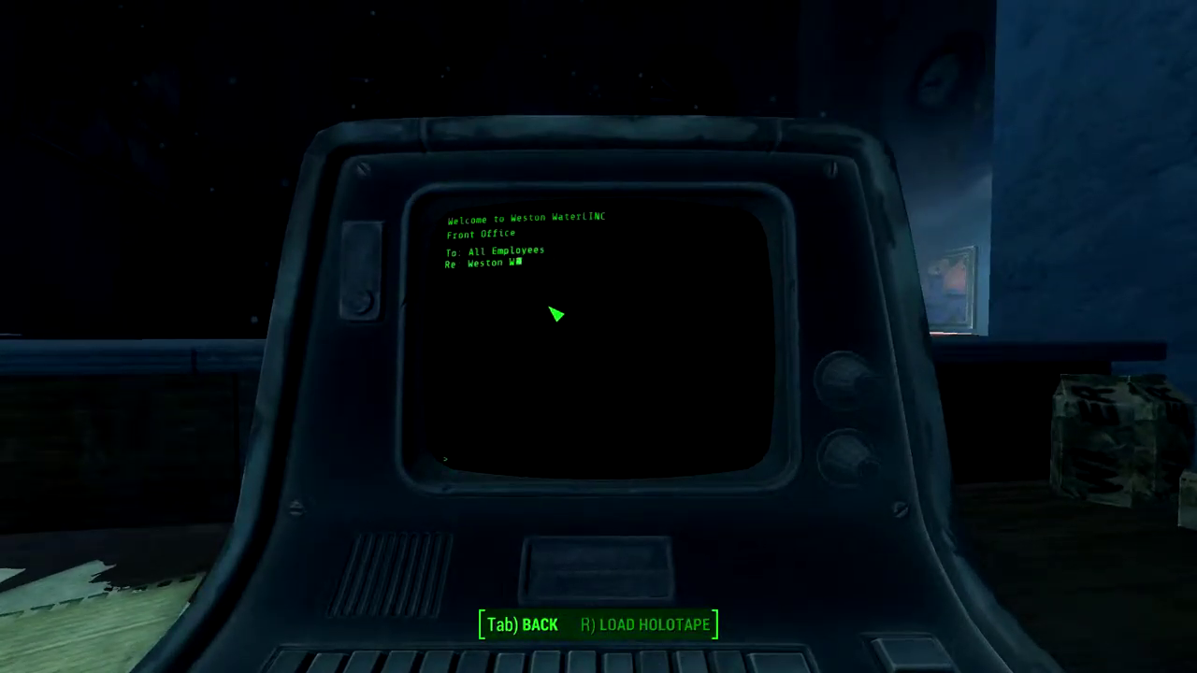
{"action": "key", "text": "Tab"}
{"action": "key", "text": "Tab"}
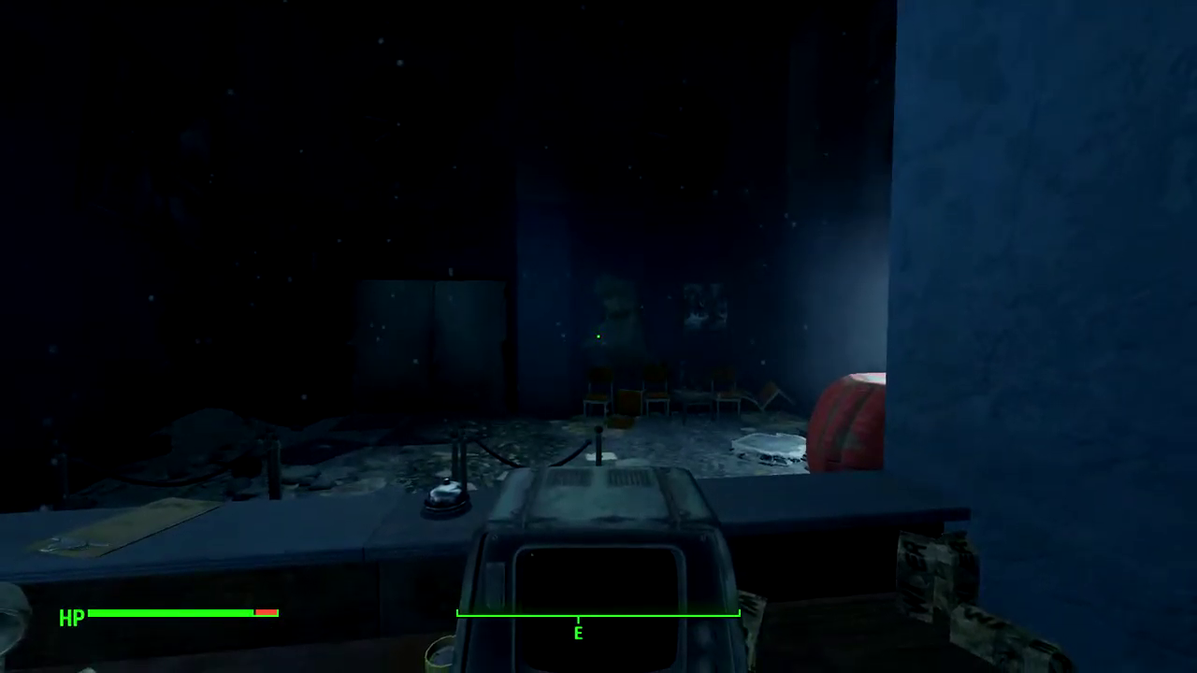
Use the front office terminal again to view the Office Supply Order, exit it, and bring up the Pip-Boy
{"action": "key", "text": "e"}
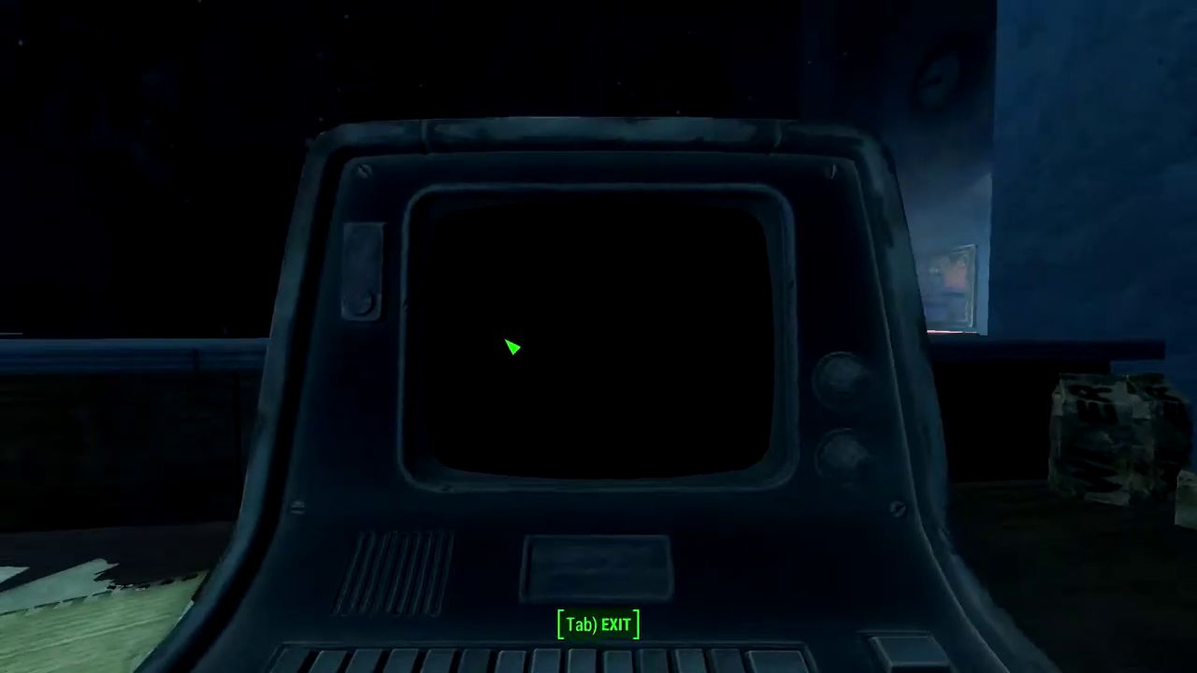
{"action": "left_click", "coordinate": [525, 271]}
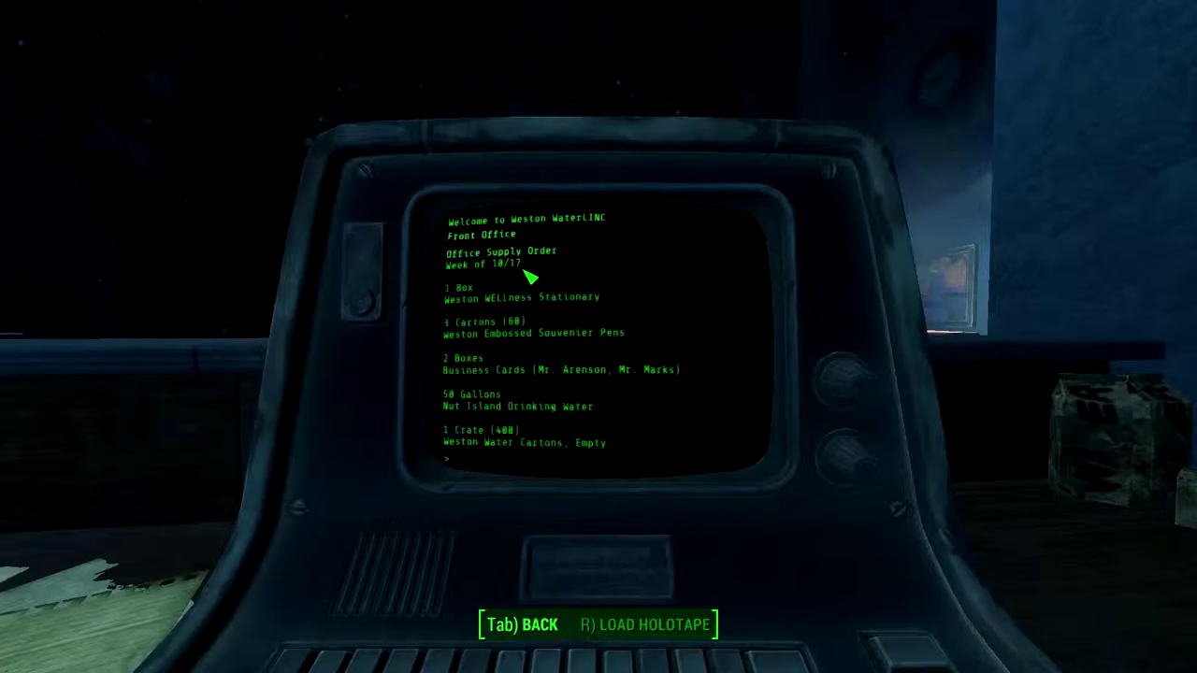
{"action": "key", "text": "Tab"}
{"action": "key", "text": "Tab"}
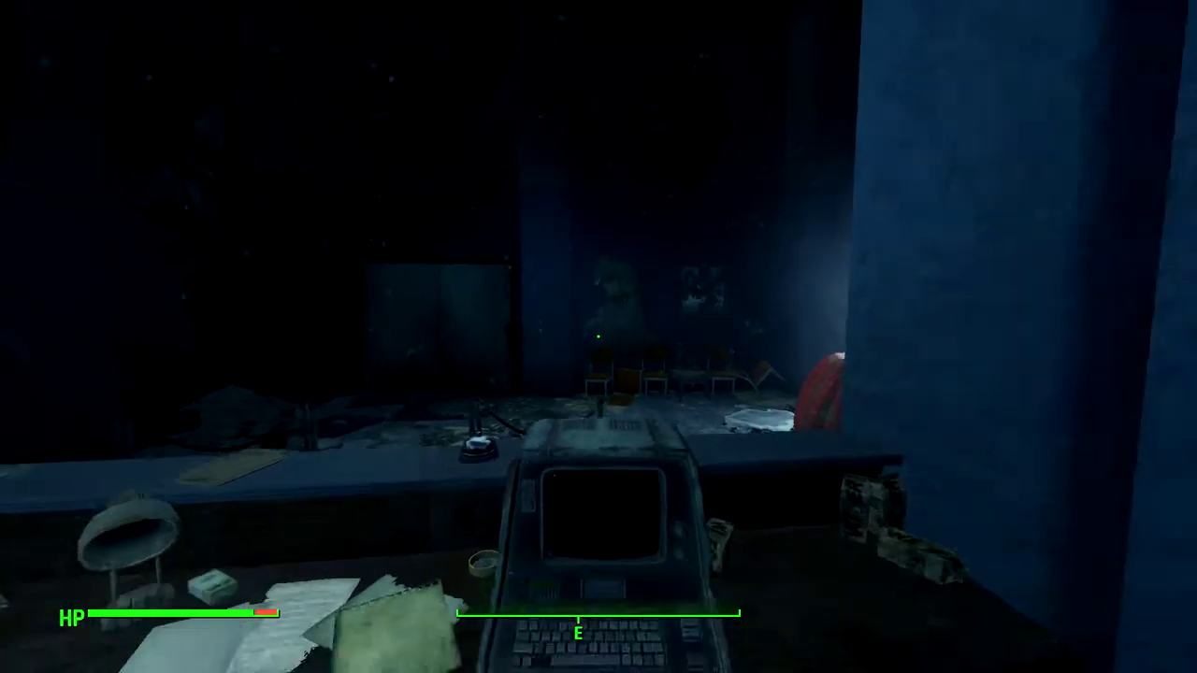
{"action": "key", "text": "Tab"}
{"action": "key", "text": "Tab"}
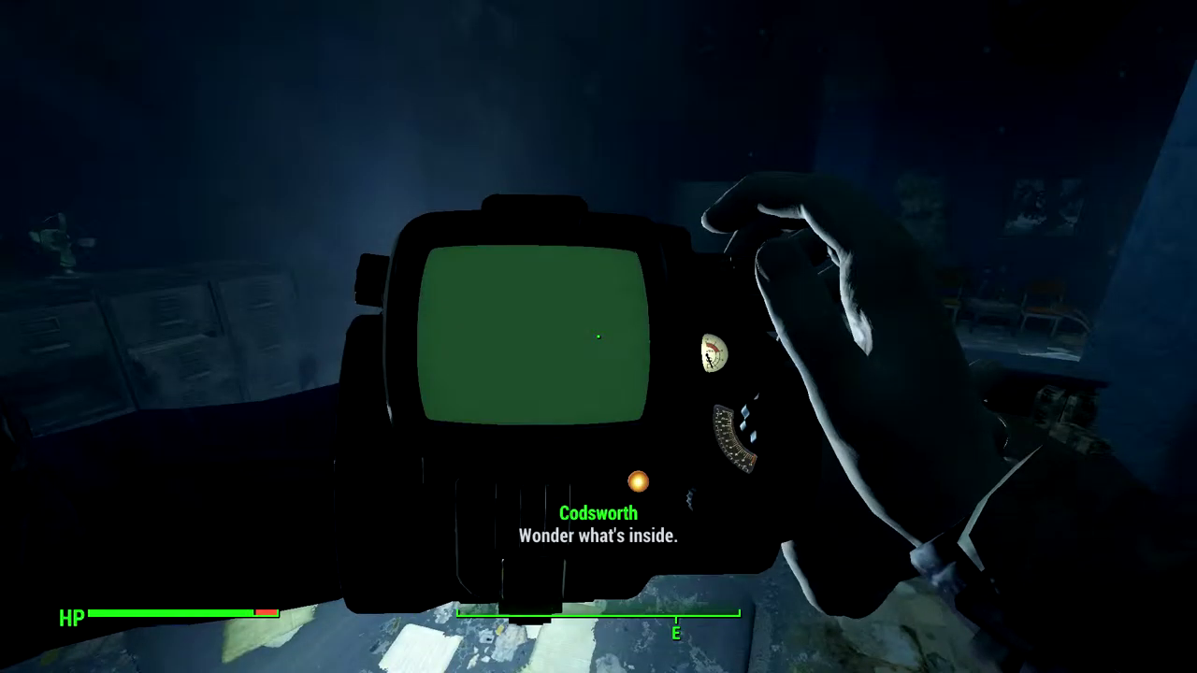
Quit the game to the desktop
{"action": "key", "text": "Escape"}
{"action": "left_click", "coordinate": [372, 452]}
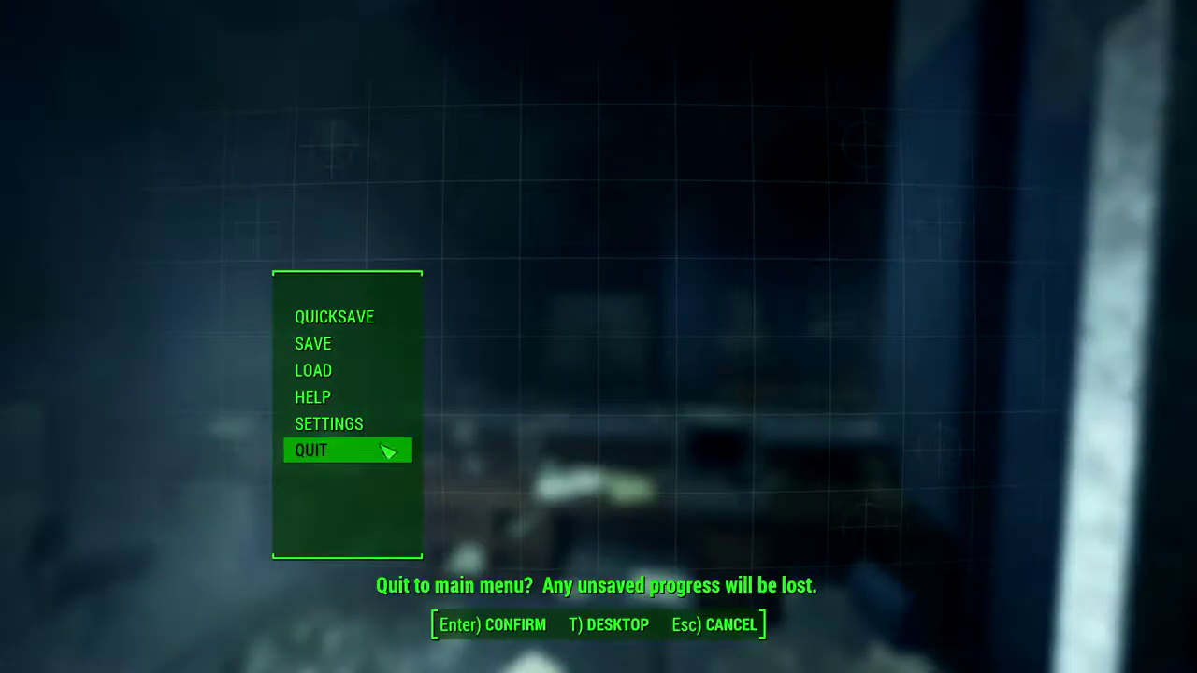
{"action": "key", "text": "t"}
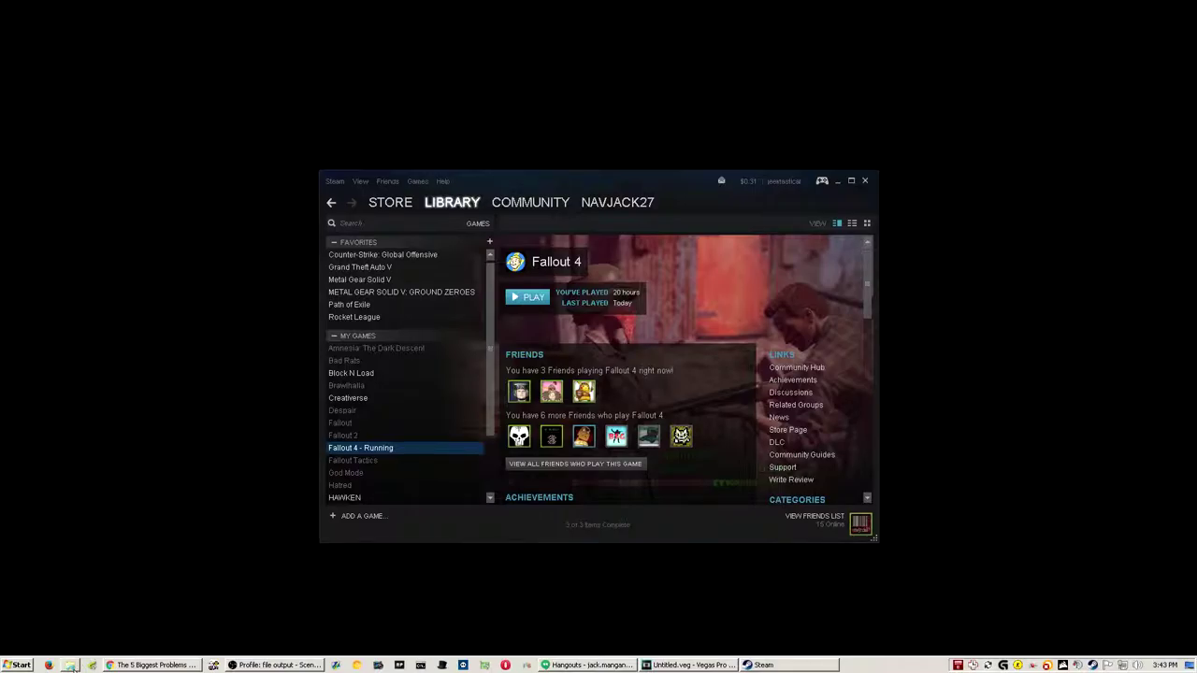
Browse to Documents > my games > Fallout4 in Windows Explorer and open Fallout4.ini in Notepad++
{"action": "left_click", "coordinate": [71, 665]}
{"action": "left_click", "coordinate": [313, 158]}
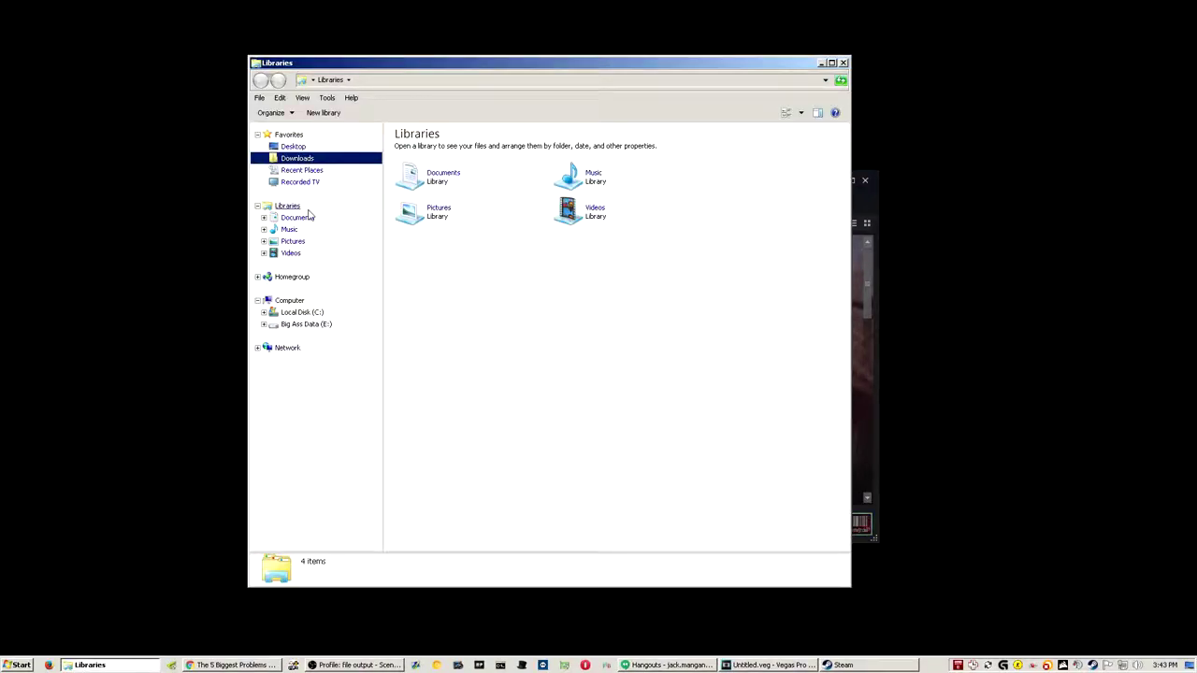
{"action": "left_click", "coordinate": [297, 217]}
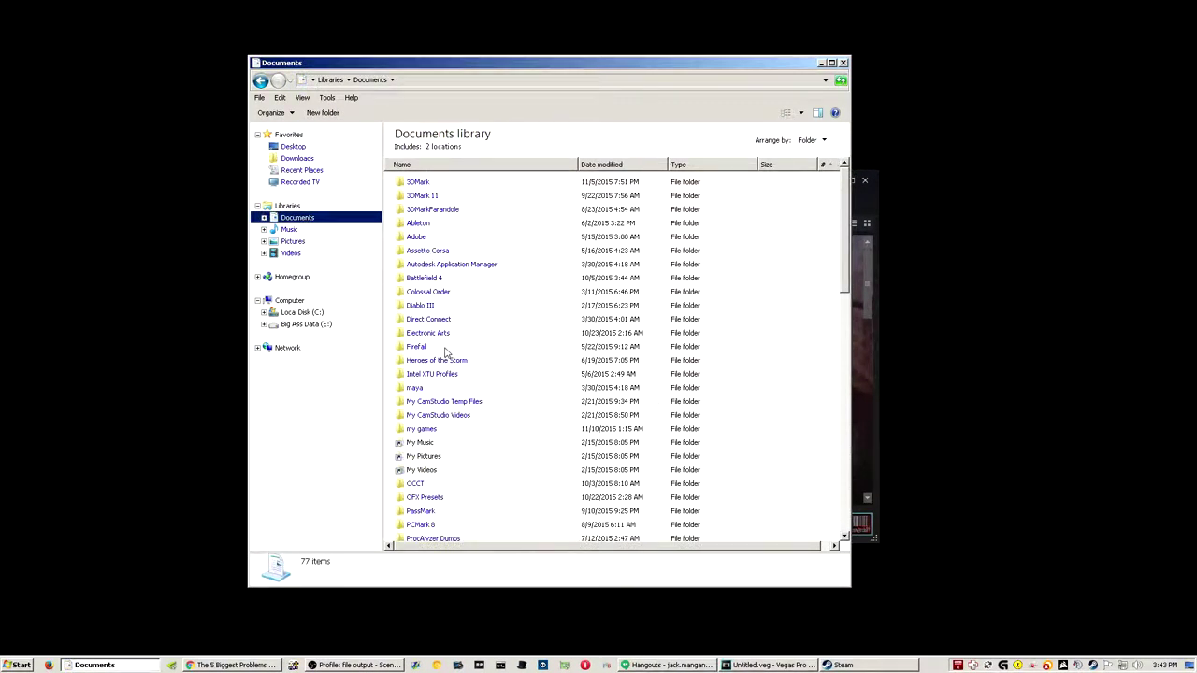
{"action": "double_click", "coordinate": [427, 430]}
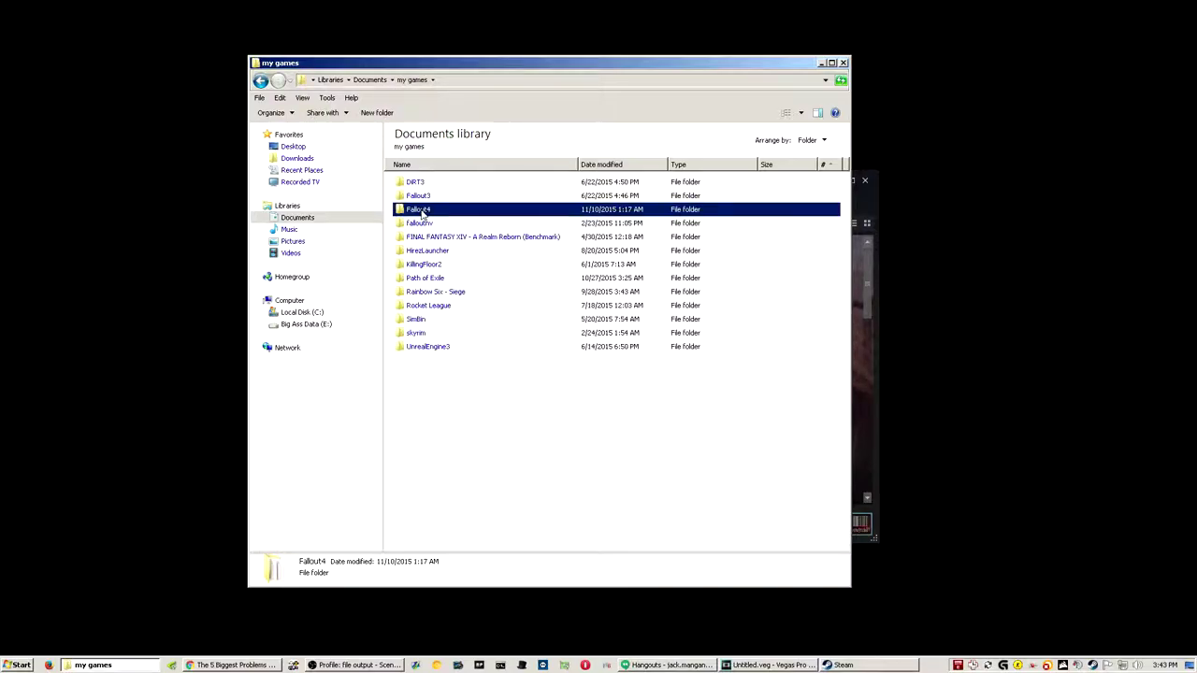
{"action": "double_click", "coordinate": [423, 209]}
{"action": "right_click", "coordinate": [423, 196]}
{"action": "left_click", "coordinate": [488, 256]}
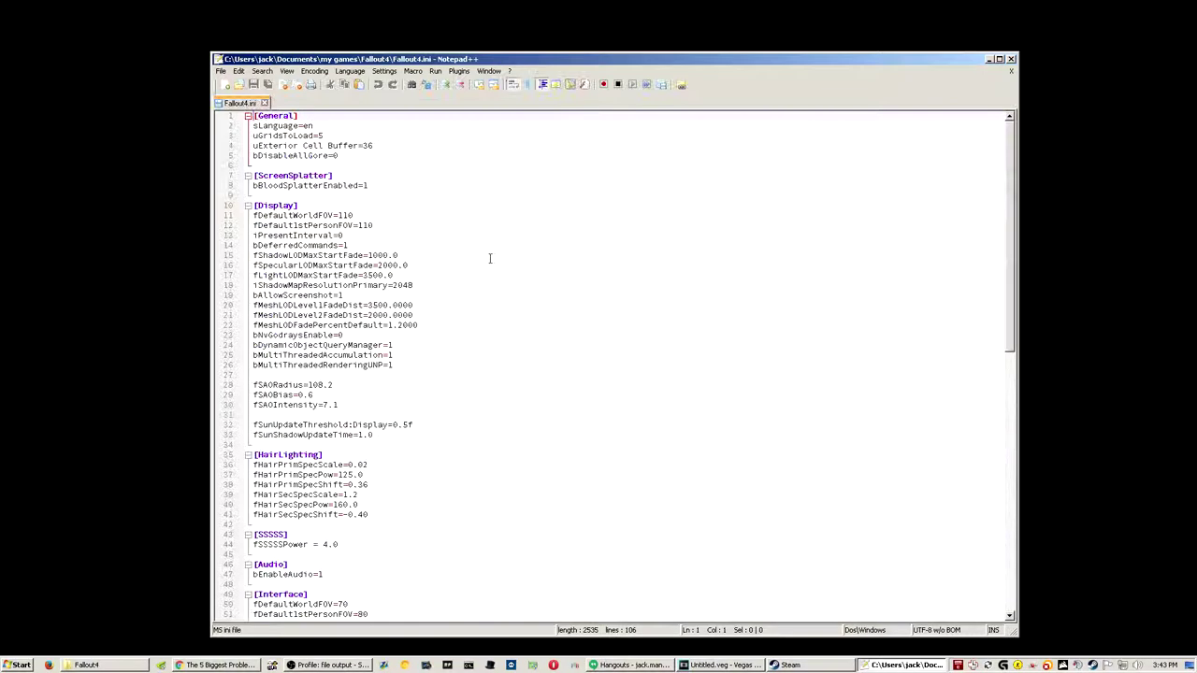
Set iPresentInterval to 1 in the Display section of Fallout4.ini, save the file, and close it
{"action": "left_click", "coordinate": [352, 238]}
{"action": "key", "text": "BackSpace"}
{"action": "type", "text": "1"}
{"action": "left_click", "coordinate": [391, 226]}
{"action": "key", "text": "ctrl+s"}
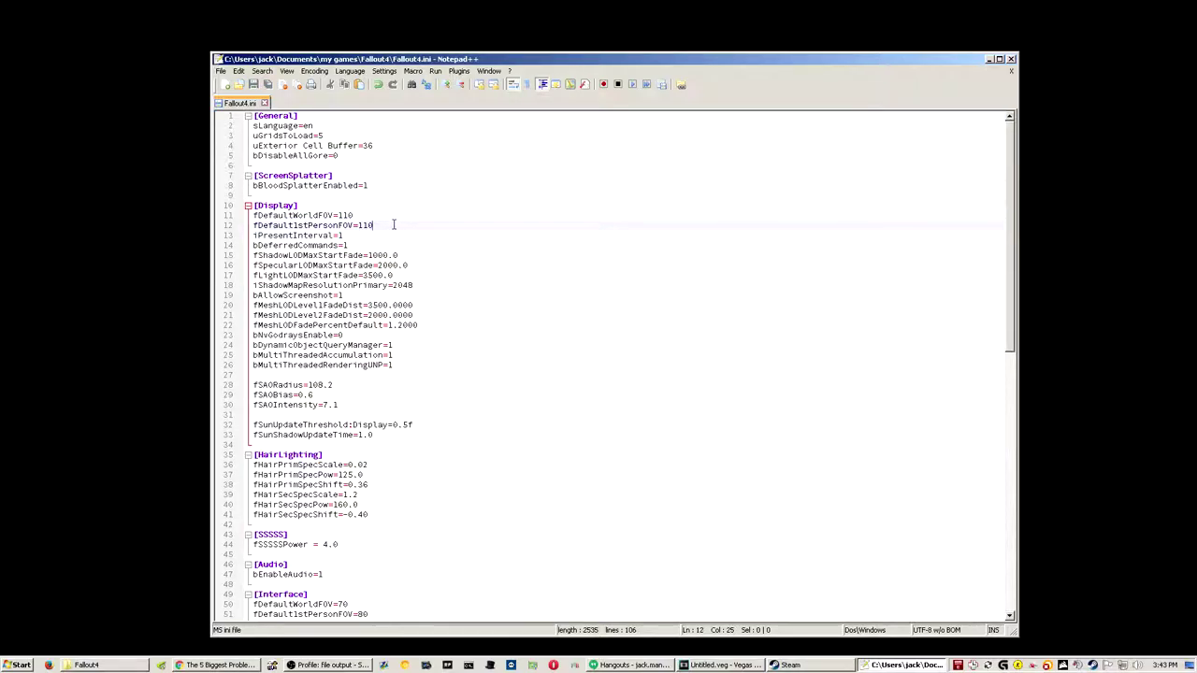
{"action": "left_click_drag", "start_coordinate": [389, 225], "coordinate": [233, 210]}
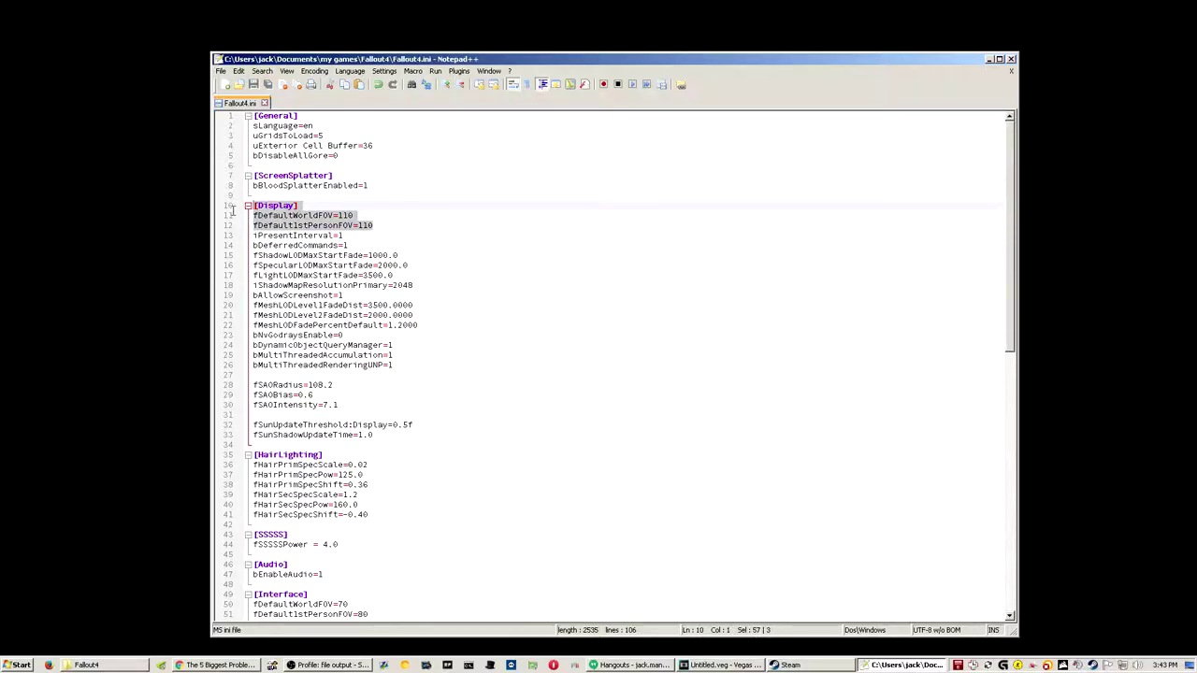
{"action": "left_click", "coordinate": [386, 225]}
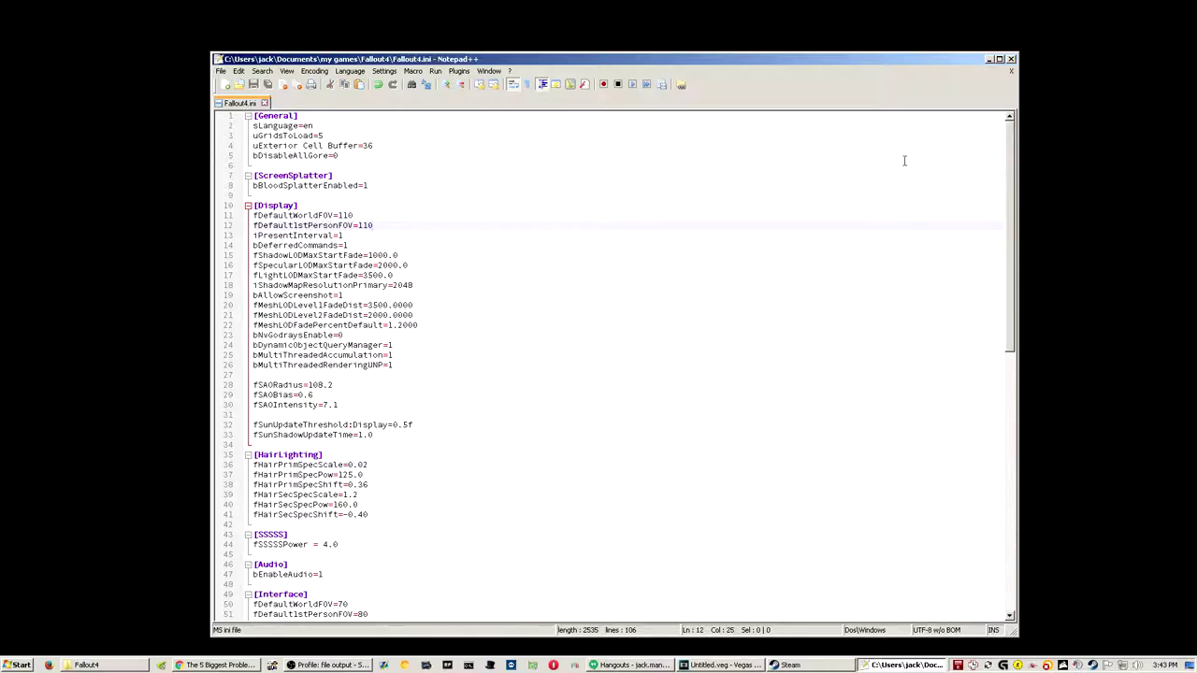
{"action": "left_click", "coordinate": [1012, 60]}
Set iPresentInterval to 1 in Fallout4Prefs.ini using Notepad++, save the file, and close the editor and the folder window
{"action": "right_click", "coordinate": [439, 221]}
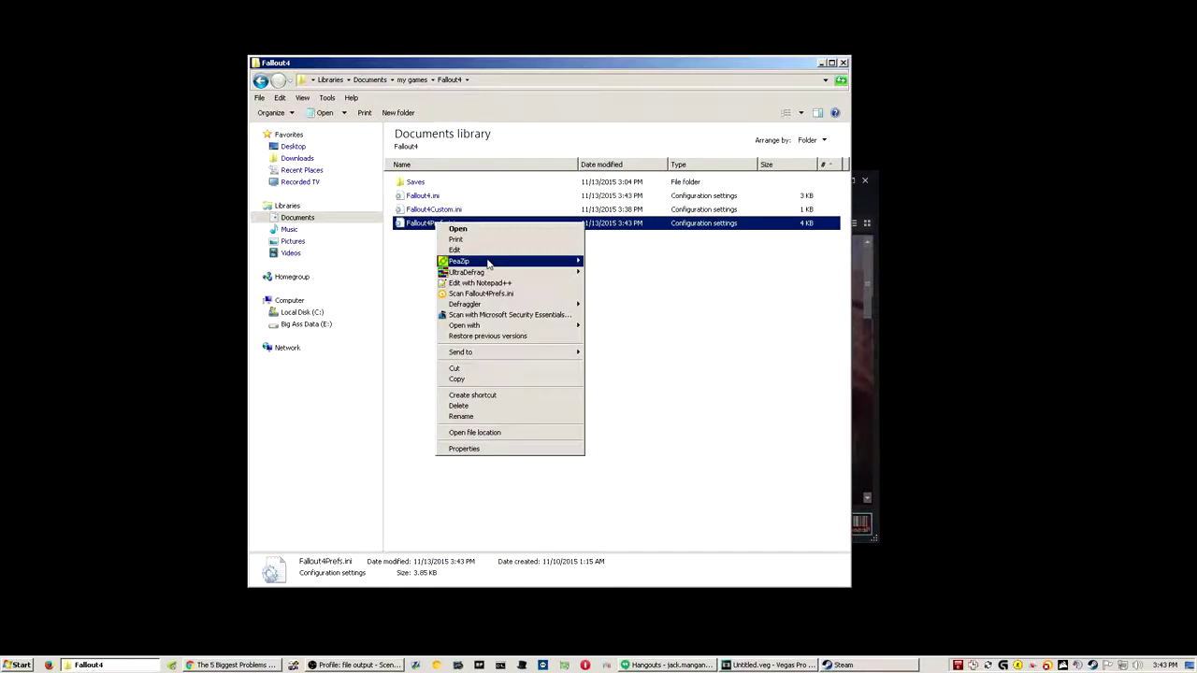
{"action": "left_click", "coordinate": [458, 281]}
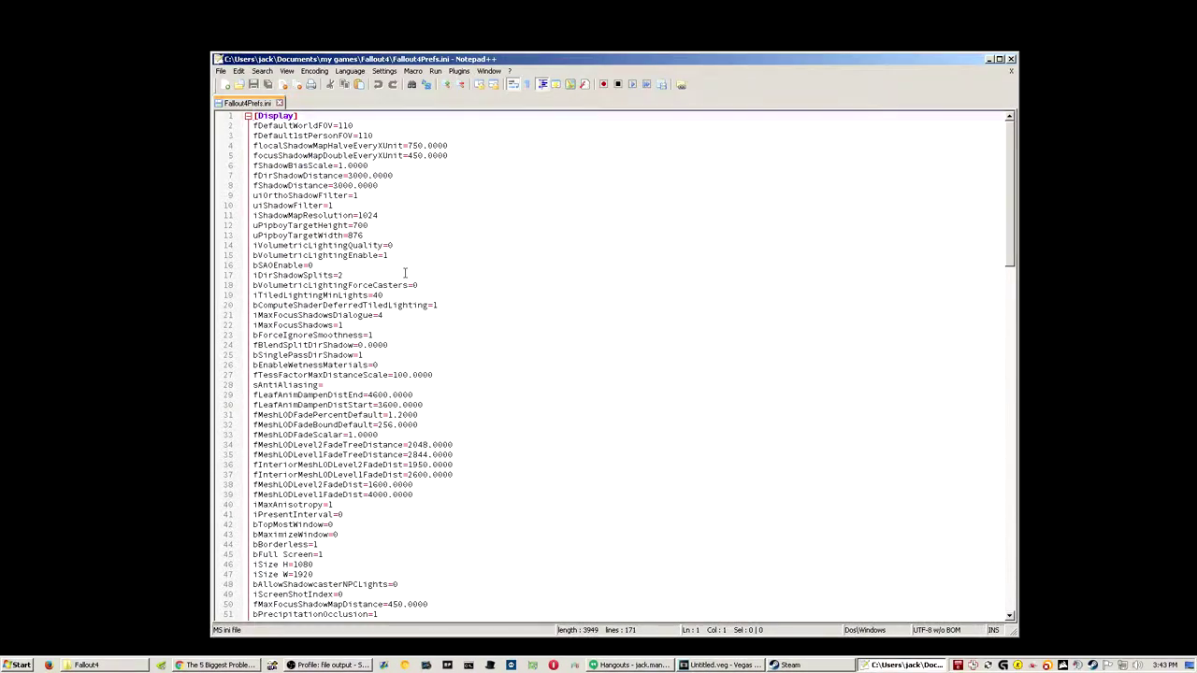
{"action": "left_click", "coordinate": [352, 514]}
{"action": "key", "text": "BackSpace"}
{"action": "type", "text": "1"}
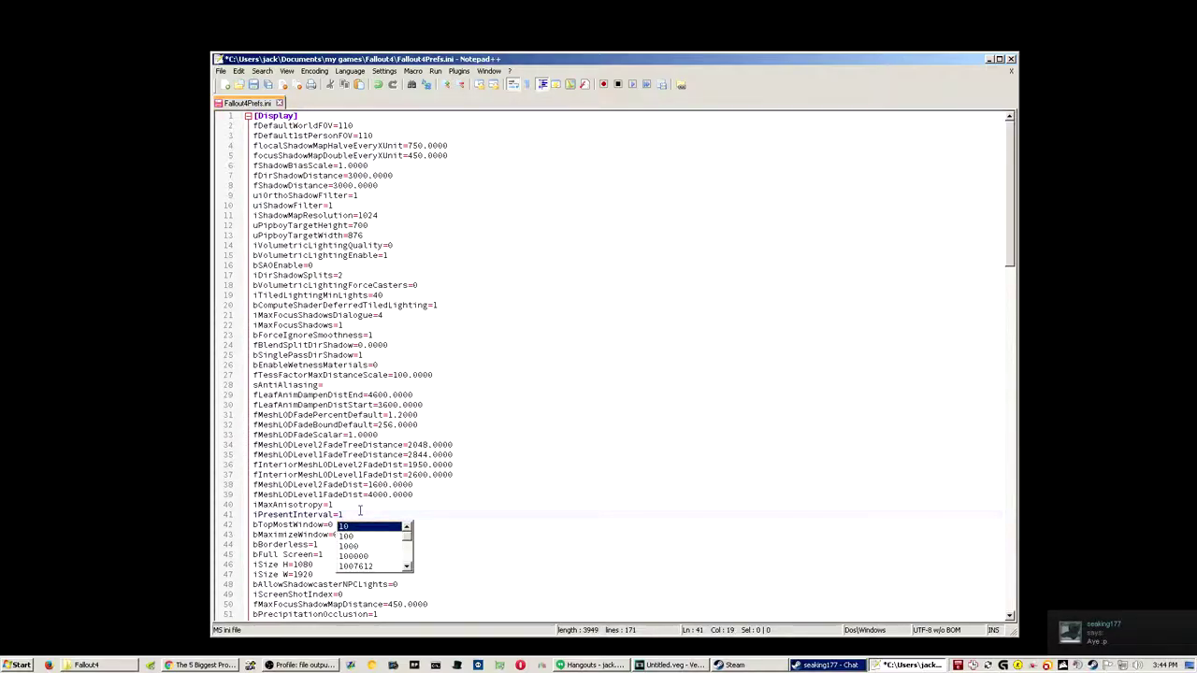
{"action": "left_click", "coordinate": [379, 465]}
{"action": "left_click", "coordinate": [1011, 60]}
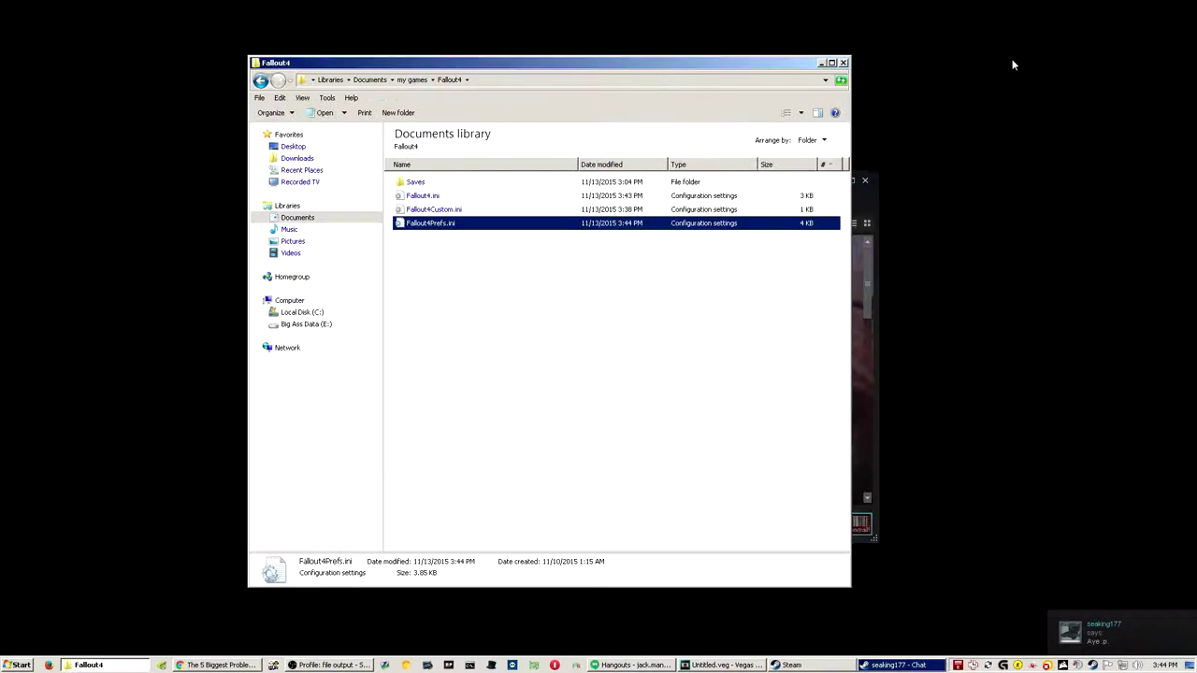
{"action": "left_click", "coordinate": [844, 63]}
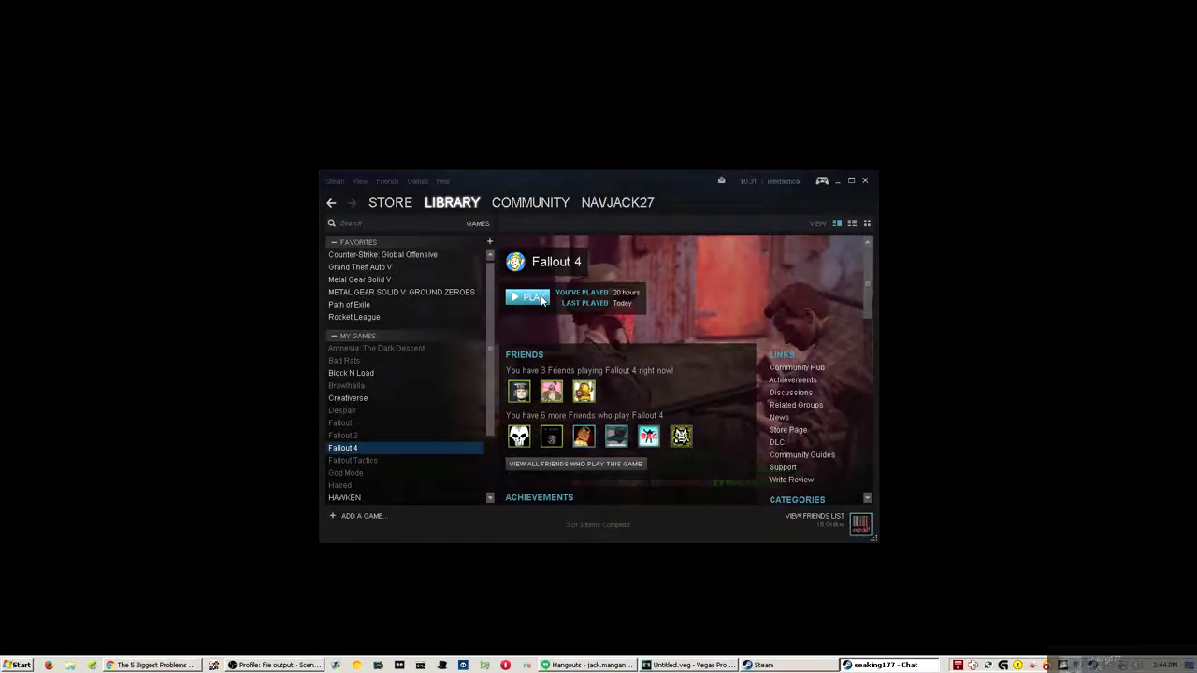
Switch to AMD Catalyst Control Center, disable the Maximum Frame Rate limit, apply the change, and close it
{"action": "right_click", "coordinate": [168, 315]}
{"action": "left_click", "coordinate": [206, 319]}
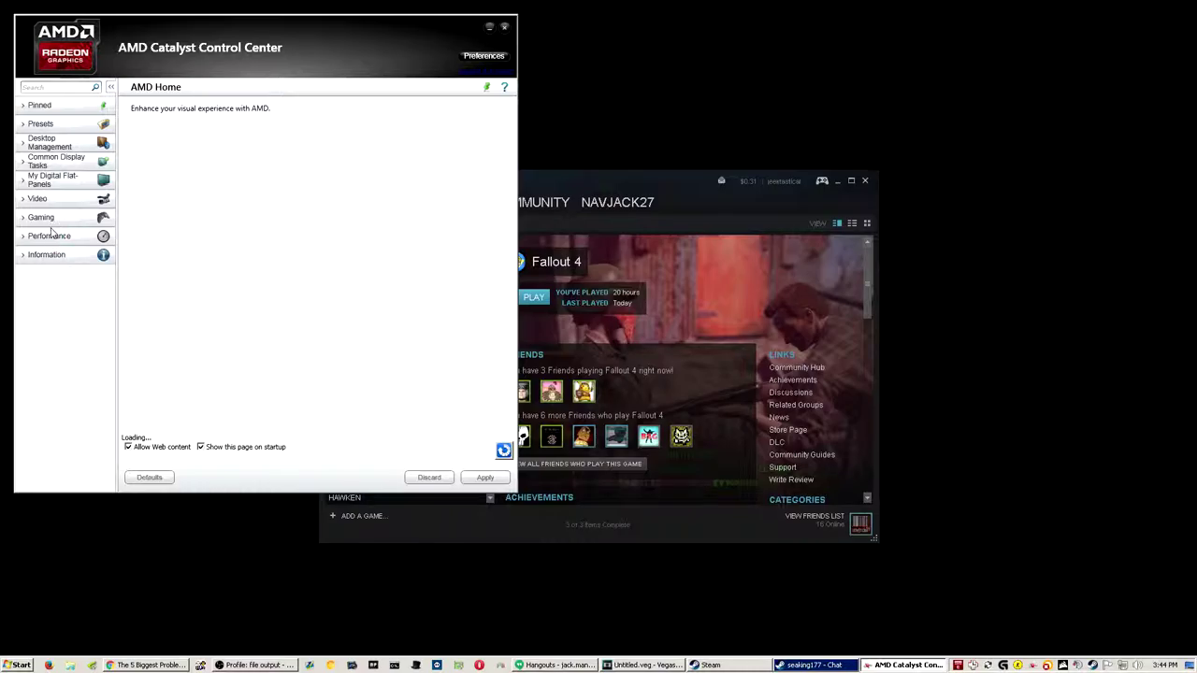
{"action": "left_click", "coordinate": [49, 236]}
{"action": "left_click", "coordinate": [51, 251]}
{"action": "left_click", "coordinate": [147, 153]}
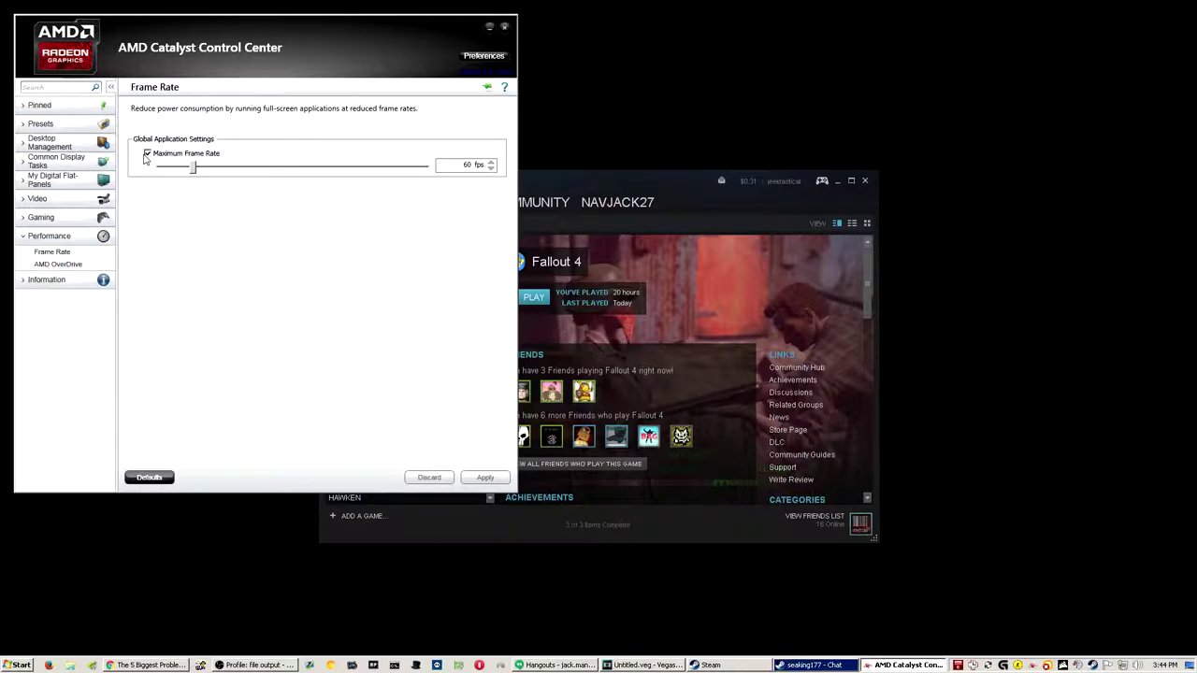
{"action": "left_click", "coordinate": [483, 478]}
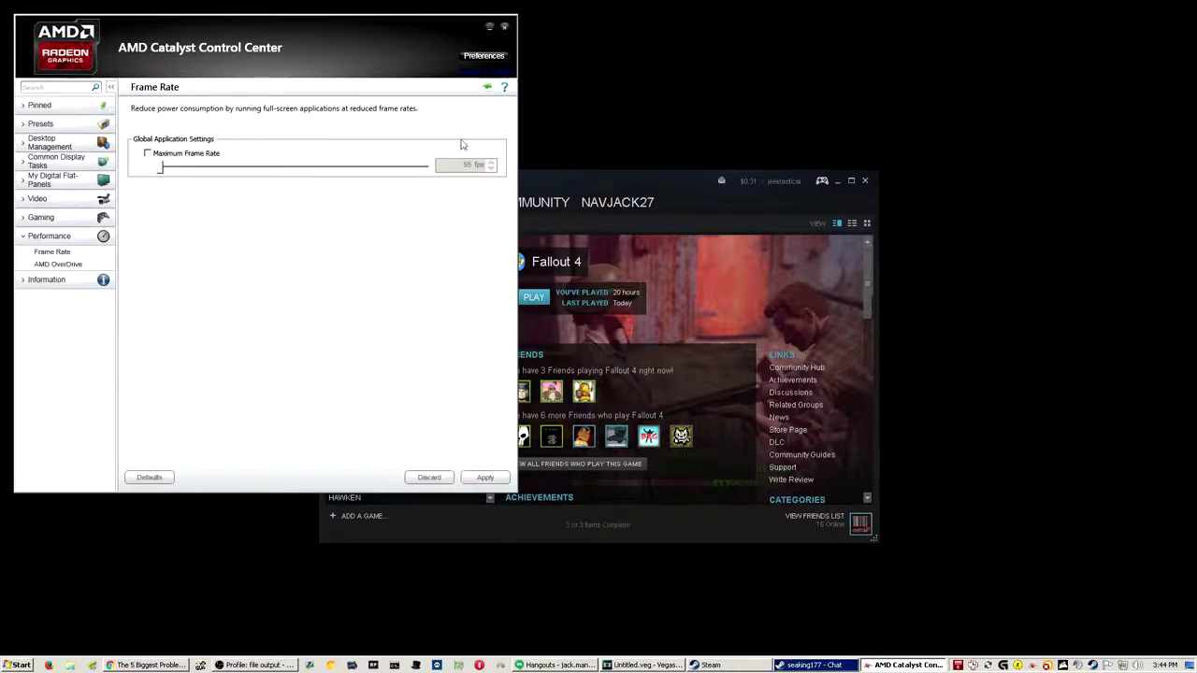
{"action": "left_click", "coordinate": [504, 25]}
Launch Fallout 4 from Steam, load the 5h 28m Weston Water Treatment Plant save, and start walking through the lobby
{"action": "left_click", "coordinate": [525, 299]}
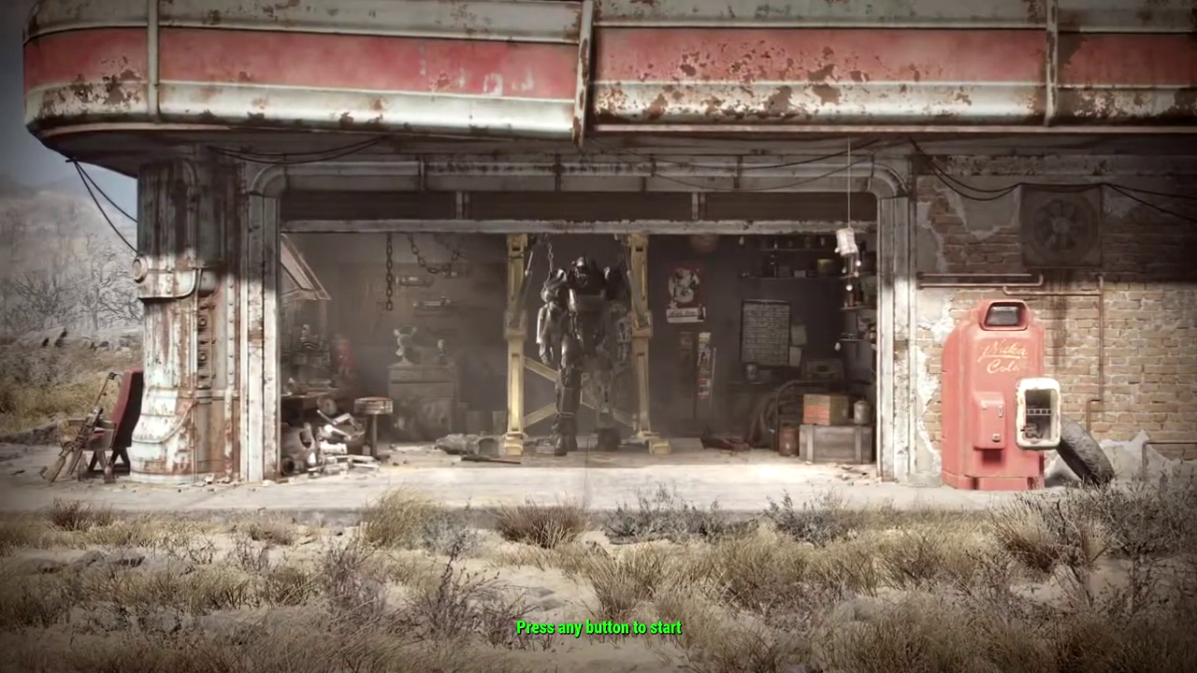
{"action": "left_click", "coordinate": [528, 193]}
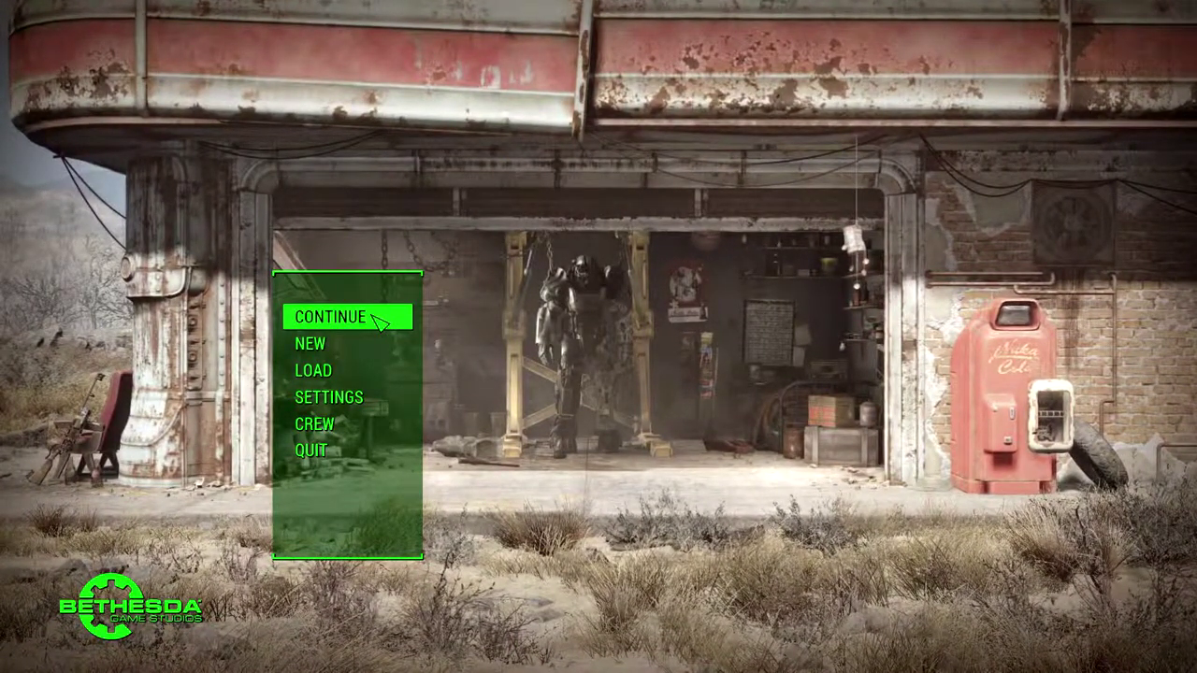
{"action": "left_click", "coordinate": [323, 370]}
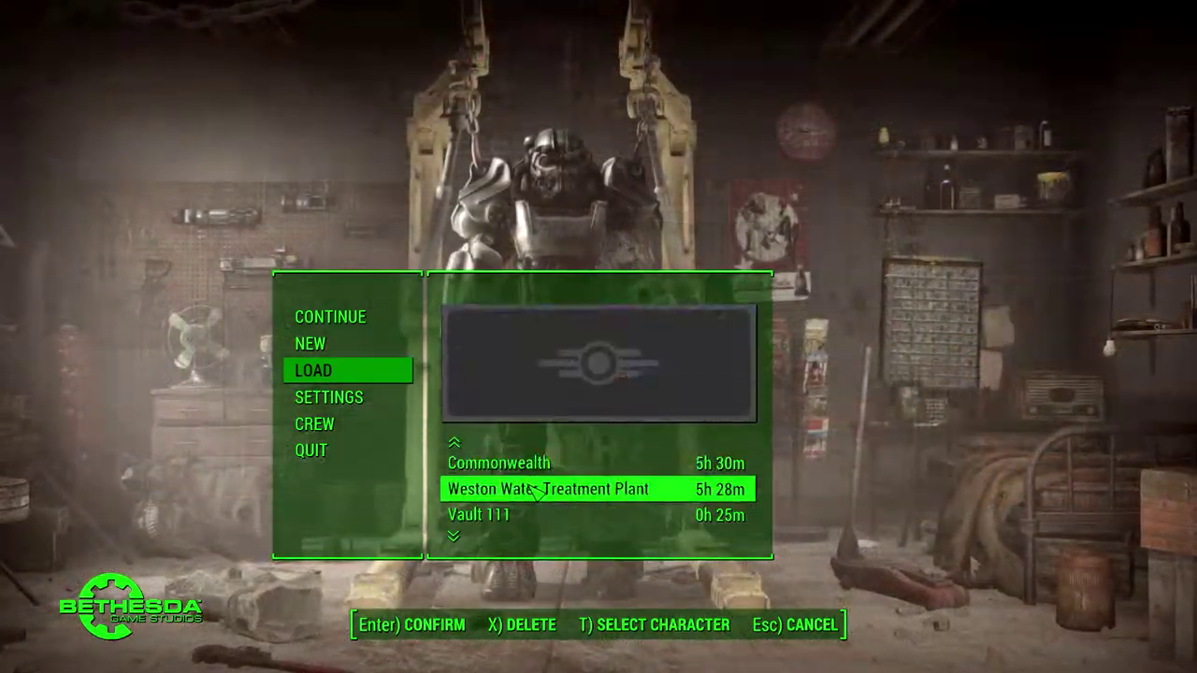
{"action": "left_click", "coordinate": [536, 489]}
{"action": "key", "text": "Return"}
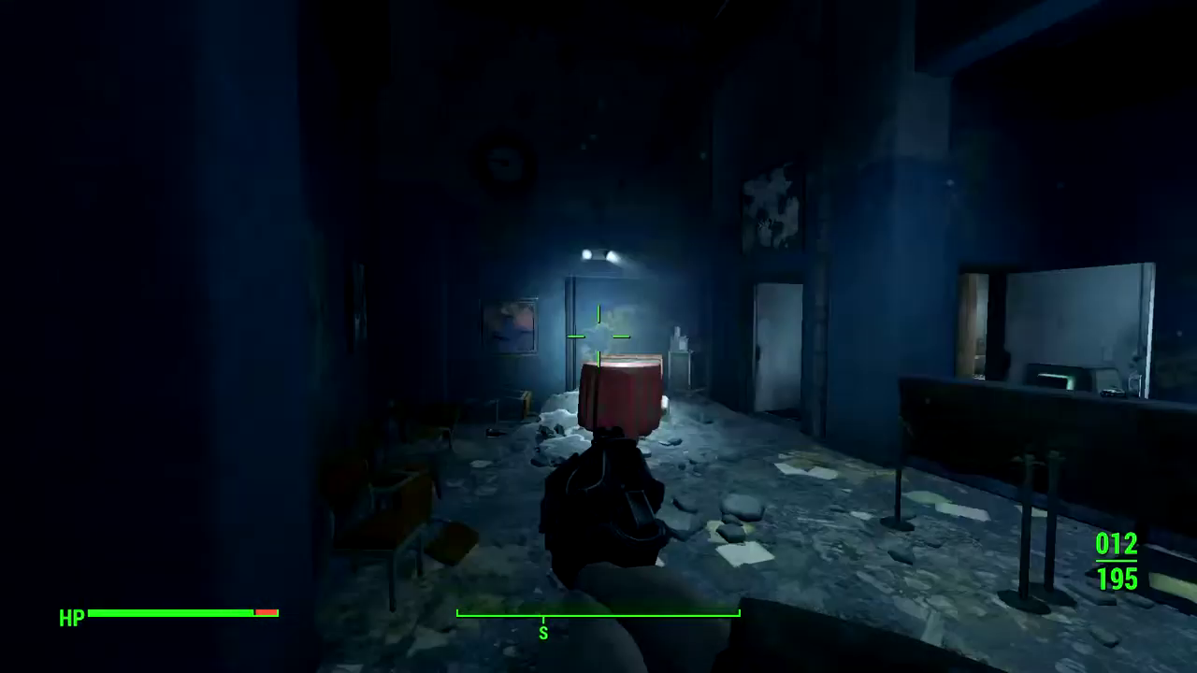
{"action": "key", "text": "w"}
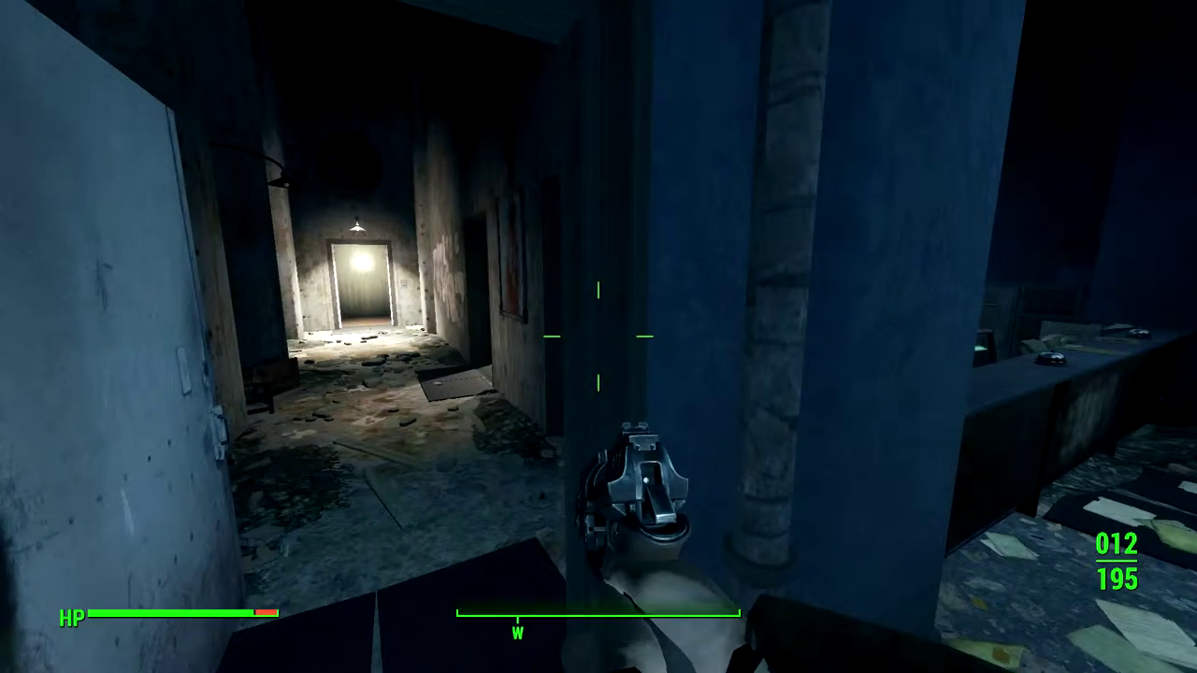
Walk to the Front Office Terminal at the reception desk, read the Weston Media Event memo, and exit the terminal
{"action": "key", "text": "w"}
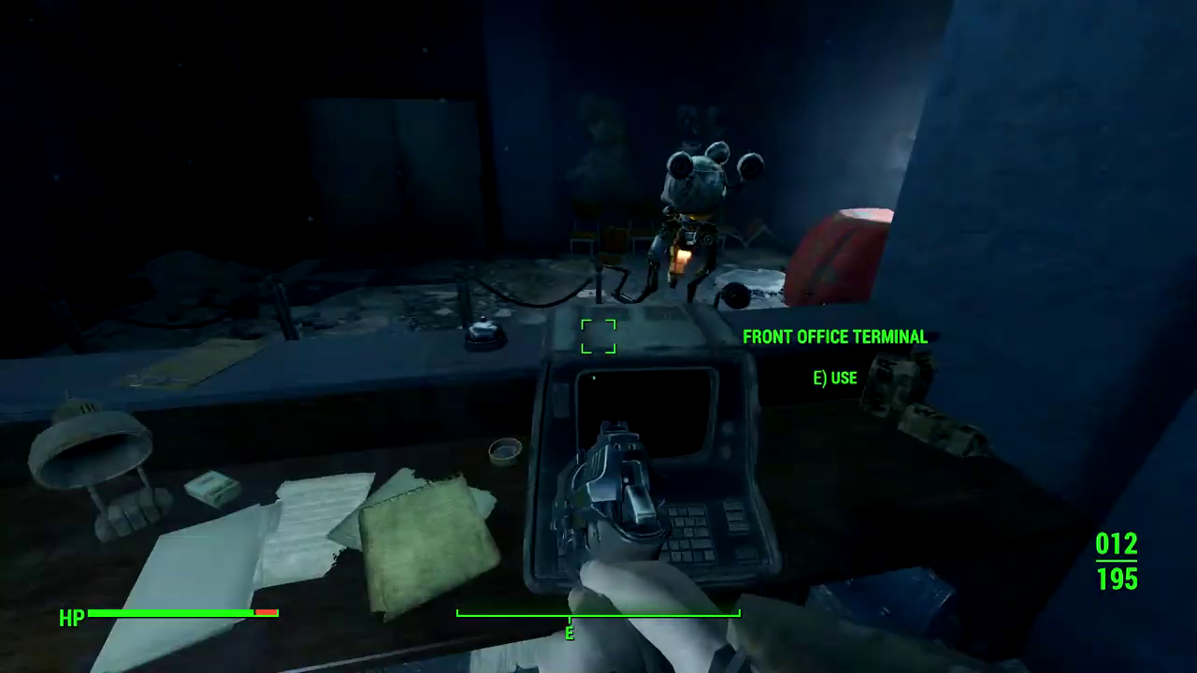
{"action": "key", "text": "e"}
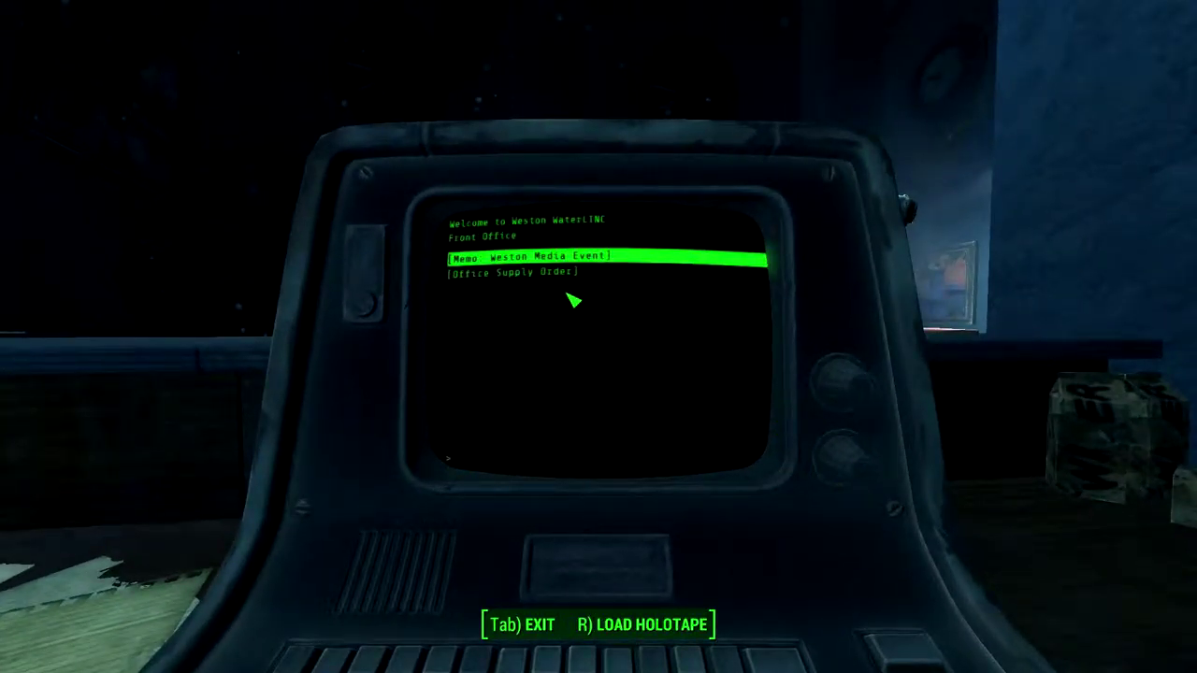
{"action": "left_click", "coordinate": [548, 272]}
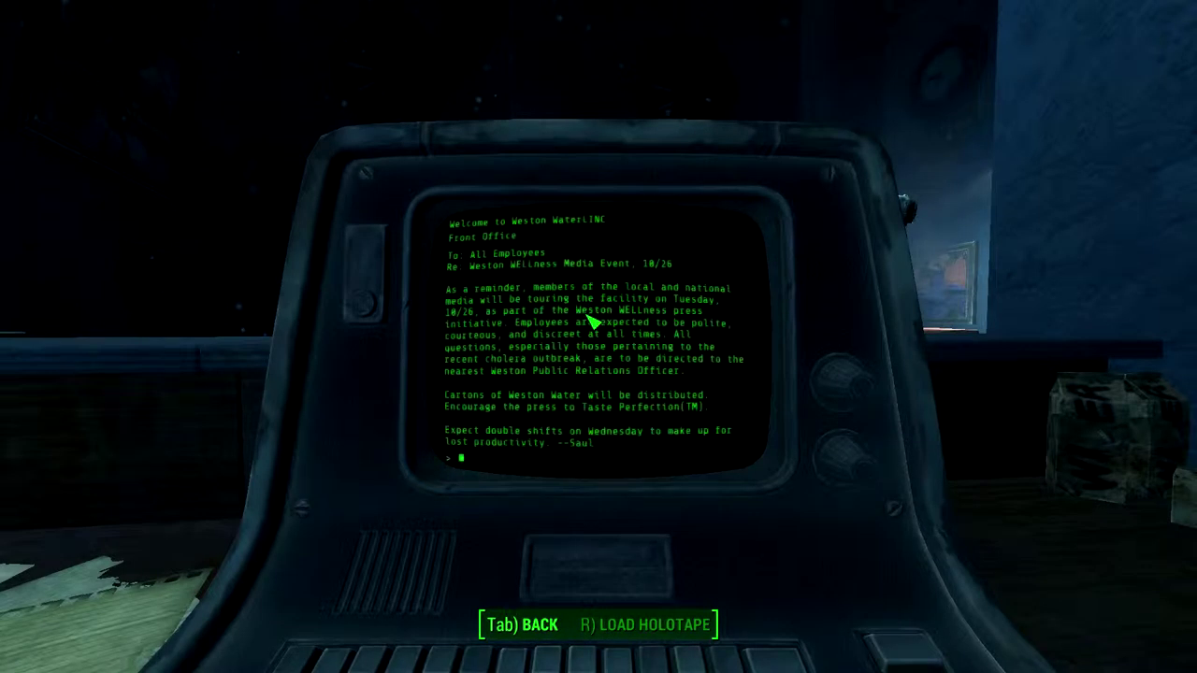
{"action": "key", "text": "Tab"}
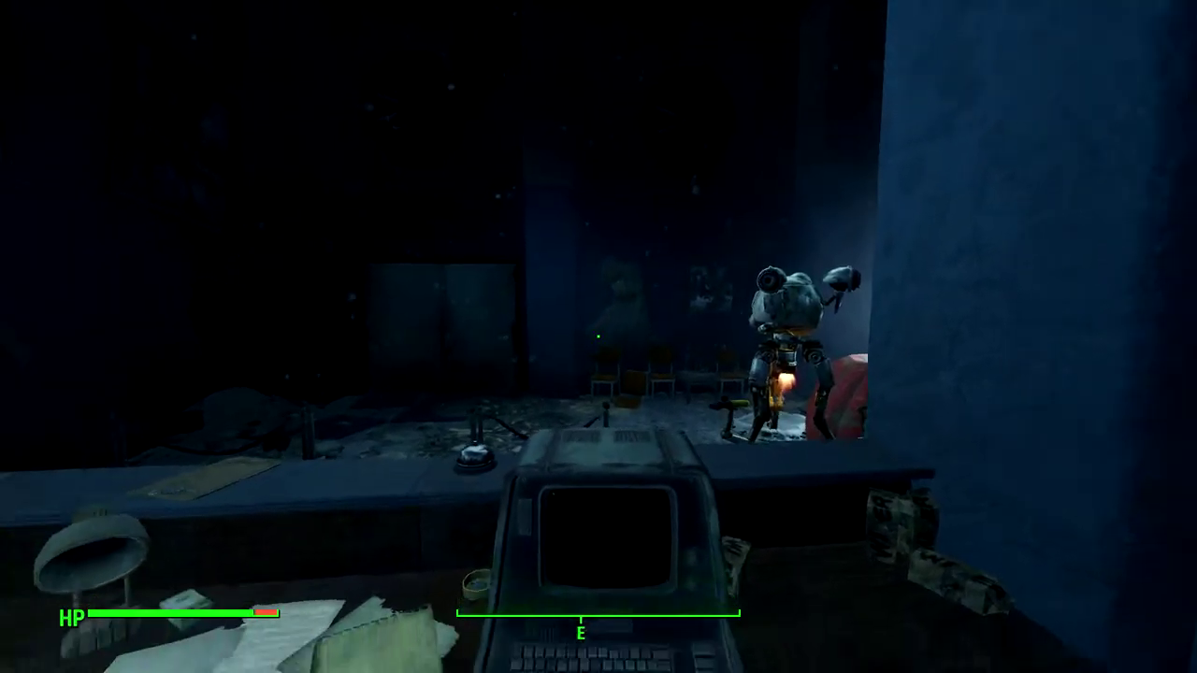
Walk away from the reception desk to the open doorway facing Codsworth and the red machine in the lobby
{"action": "key", "text": "w"}
{"action": "key", "text": "w"}
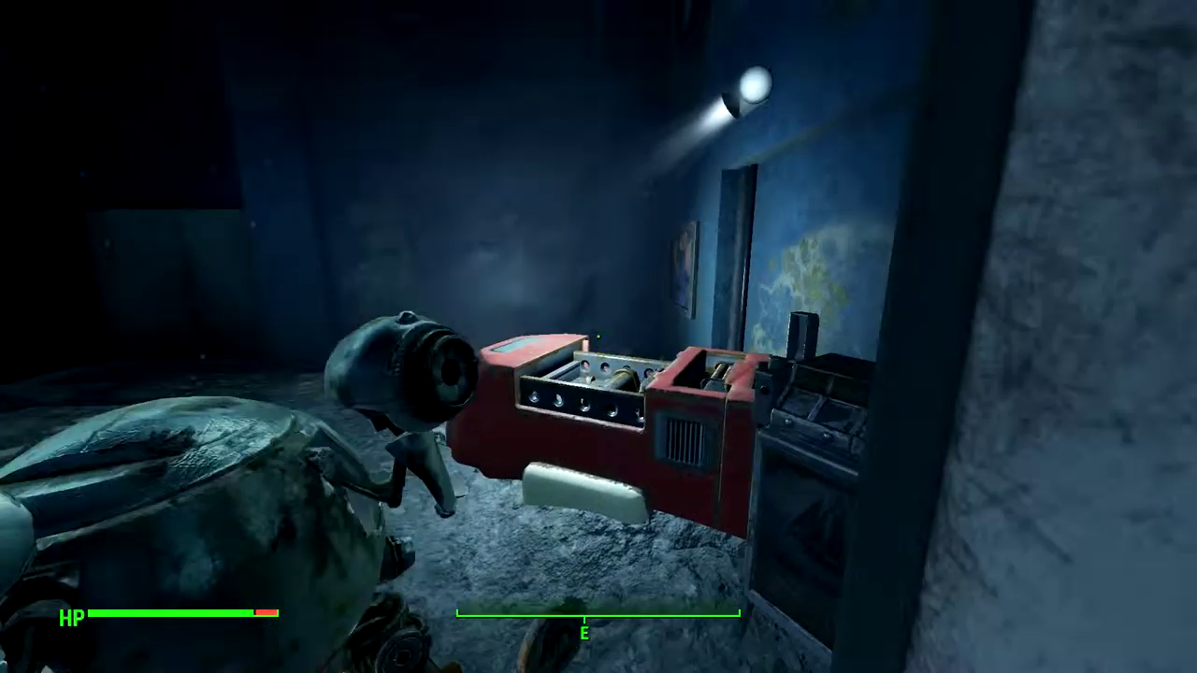
{"action": "key", "text": "s"}
{"action": "key", "text": "w"}
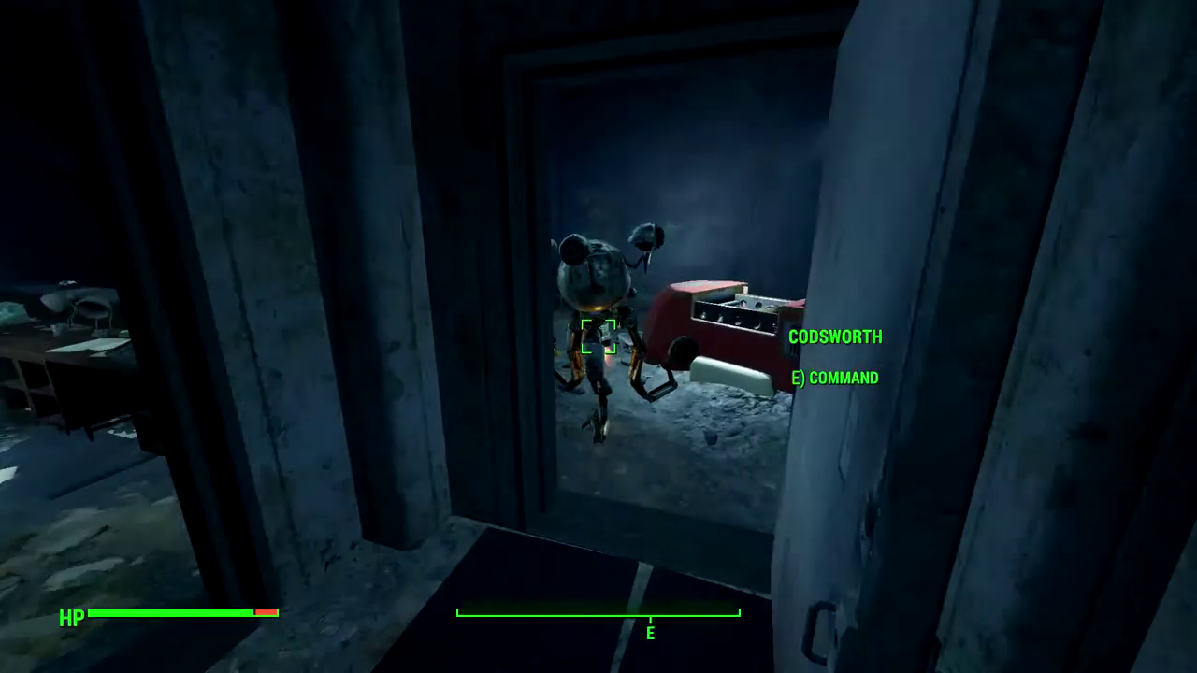